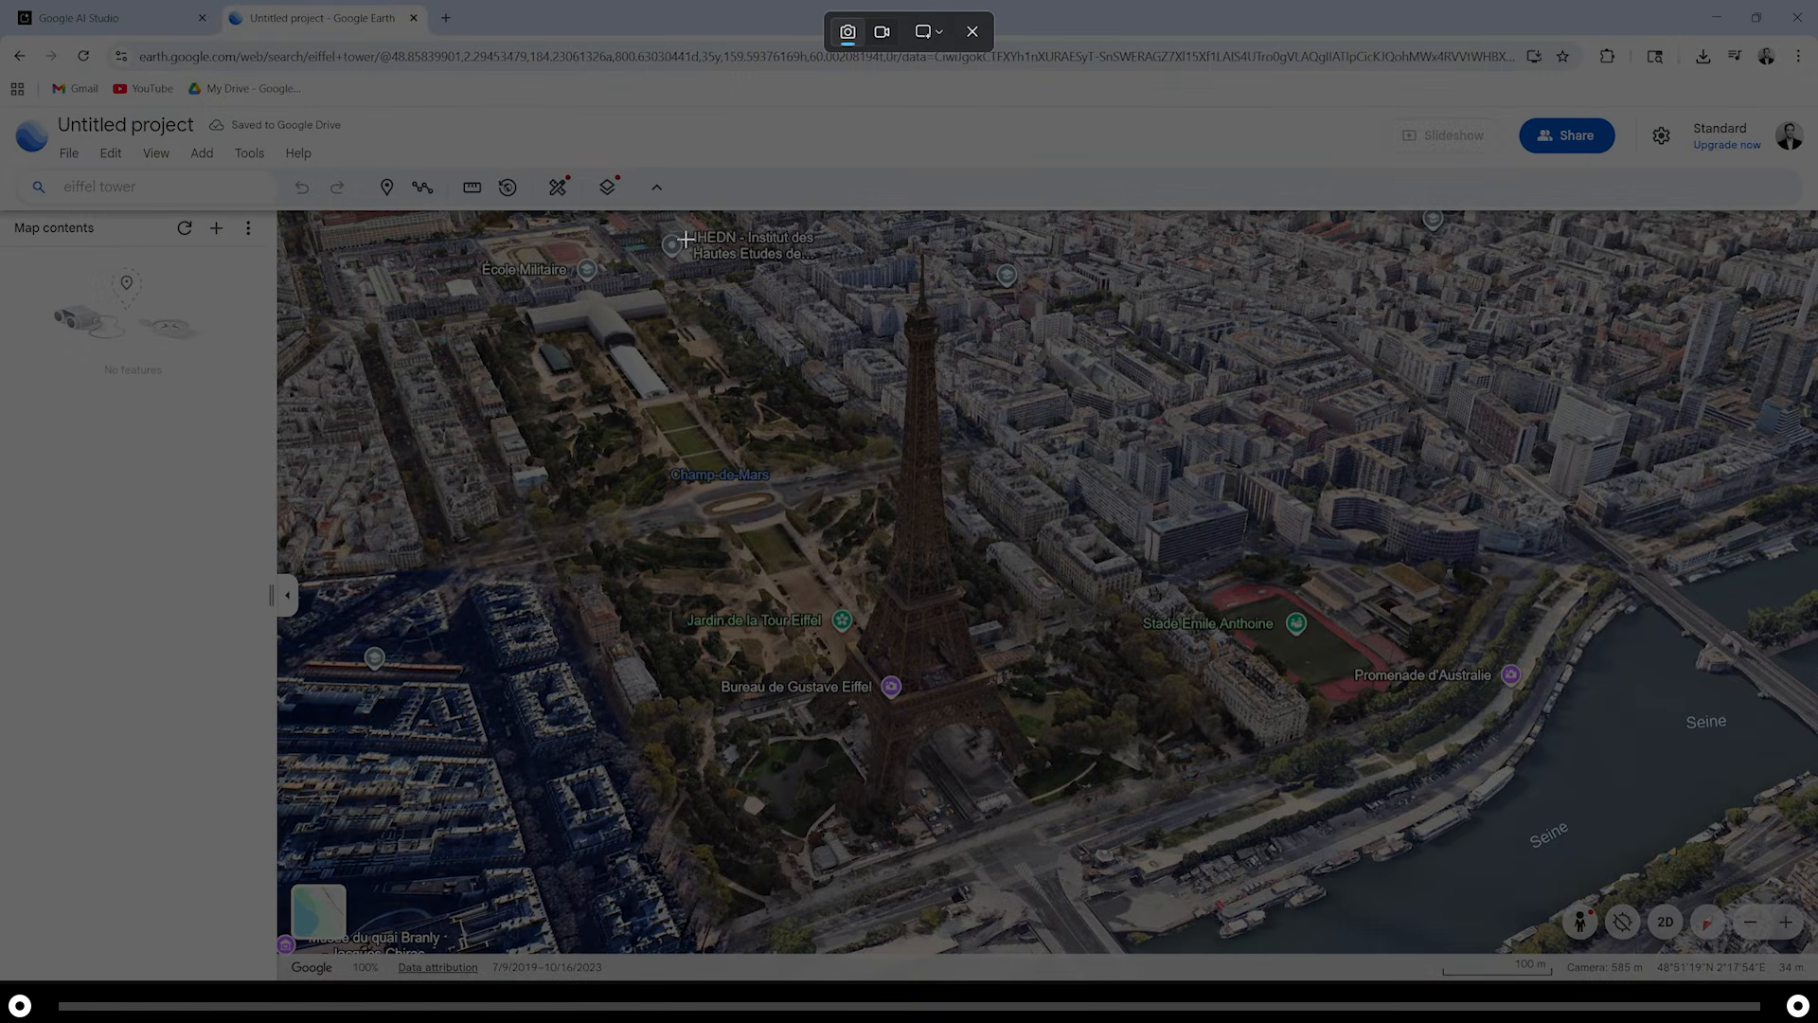
# Capture a portrait snip of the Eiffel Tower view and save it as JPG in a new Desktop folder named Eiffel Tower
pyautogui.moveTo(734, 228); pyautogui.dragTo(1093, 858)
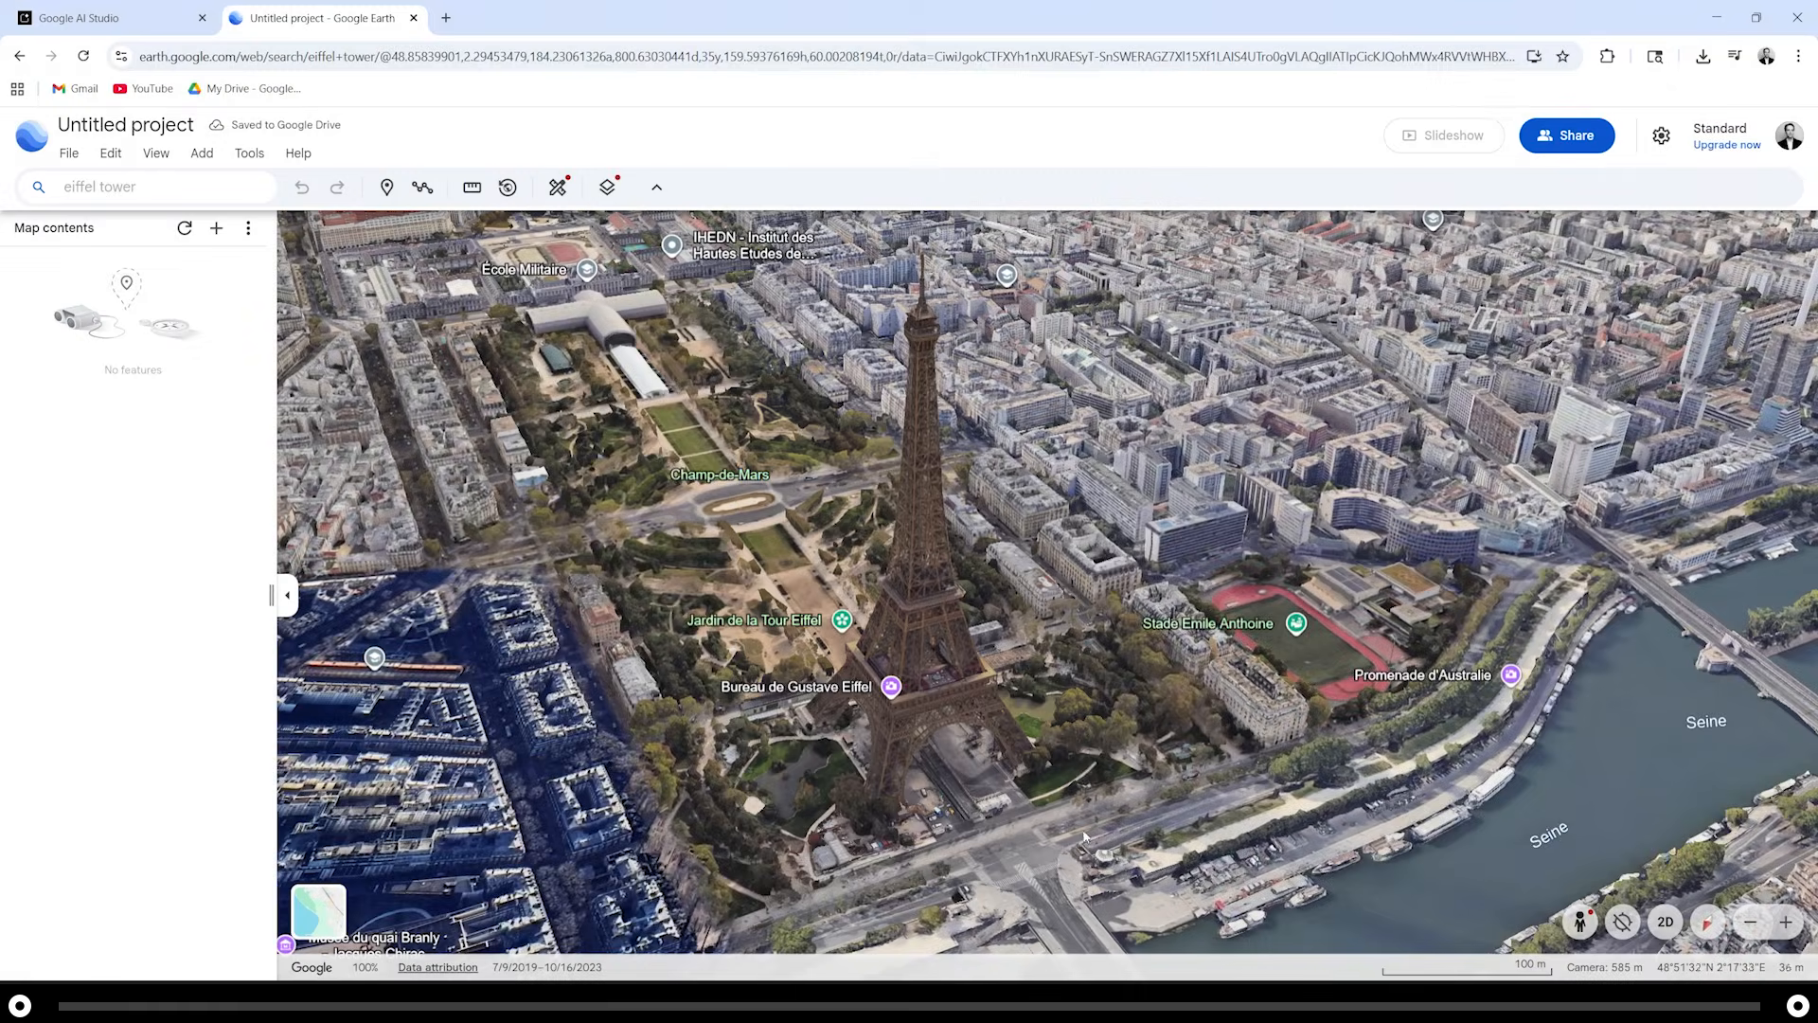
pyautogui.click(1378, 420)
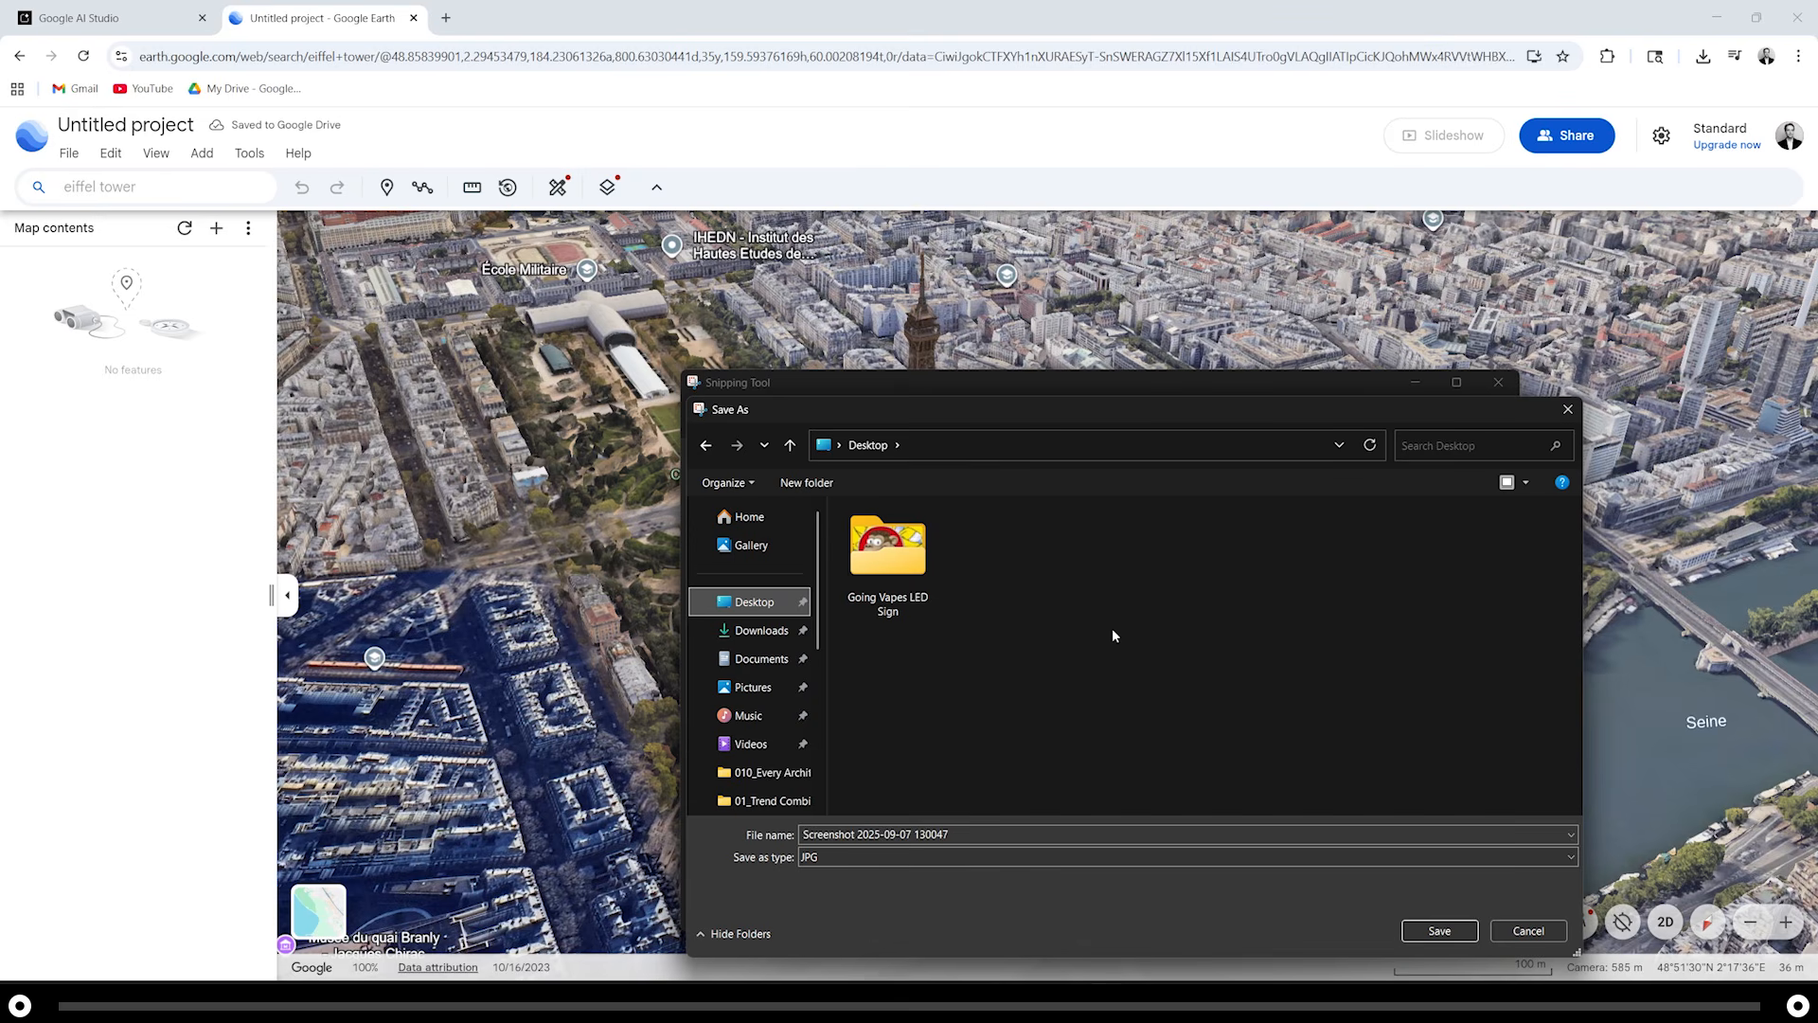
pyautogui.rightClick(1061, 597)
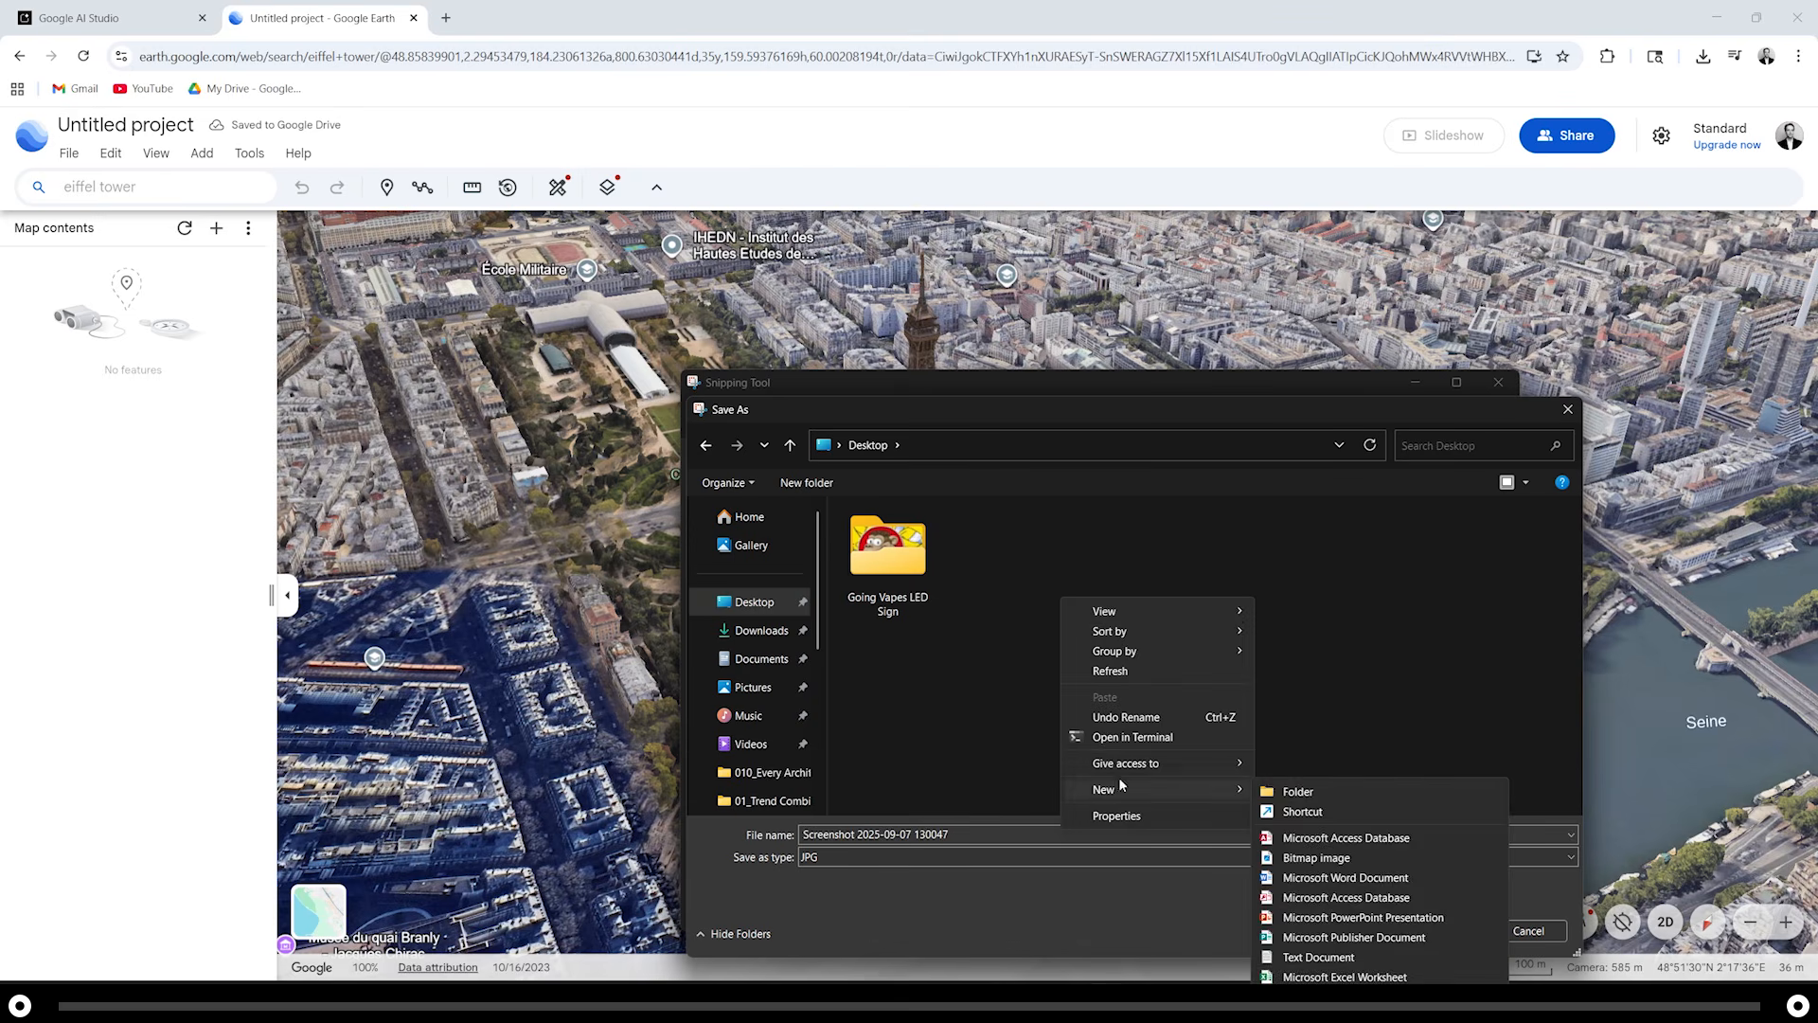
pyautogui.moveTo(1183, 789)
pyautogui.click(1288, 794)
pyautogui.write('Eiffel Tower')
pyautogui.press('Return')
pyautogui.press('Return')
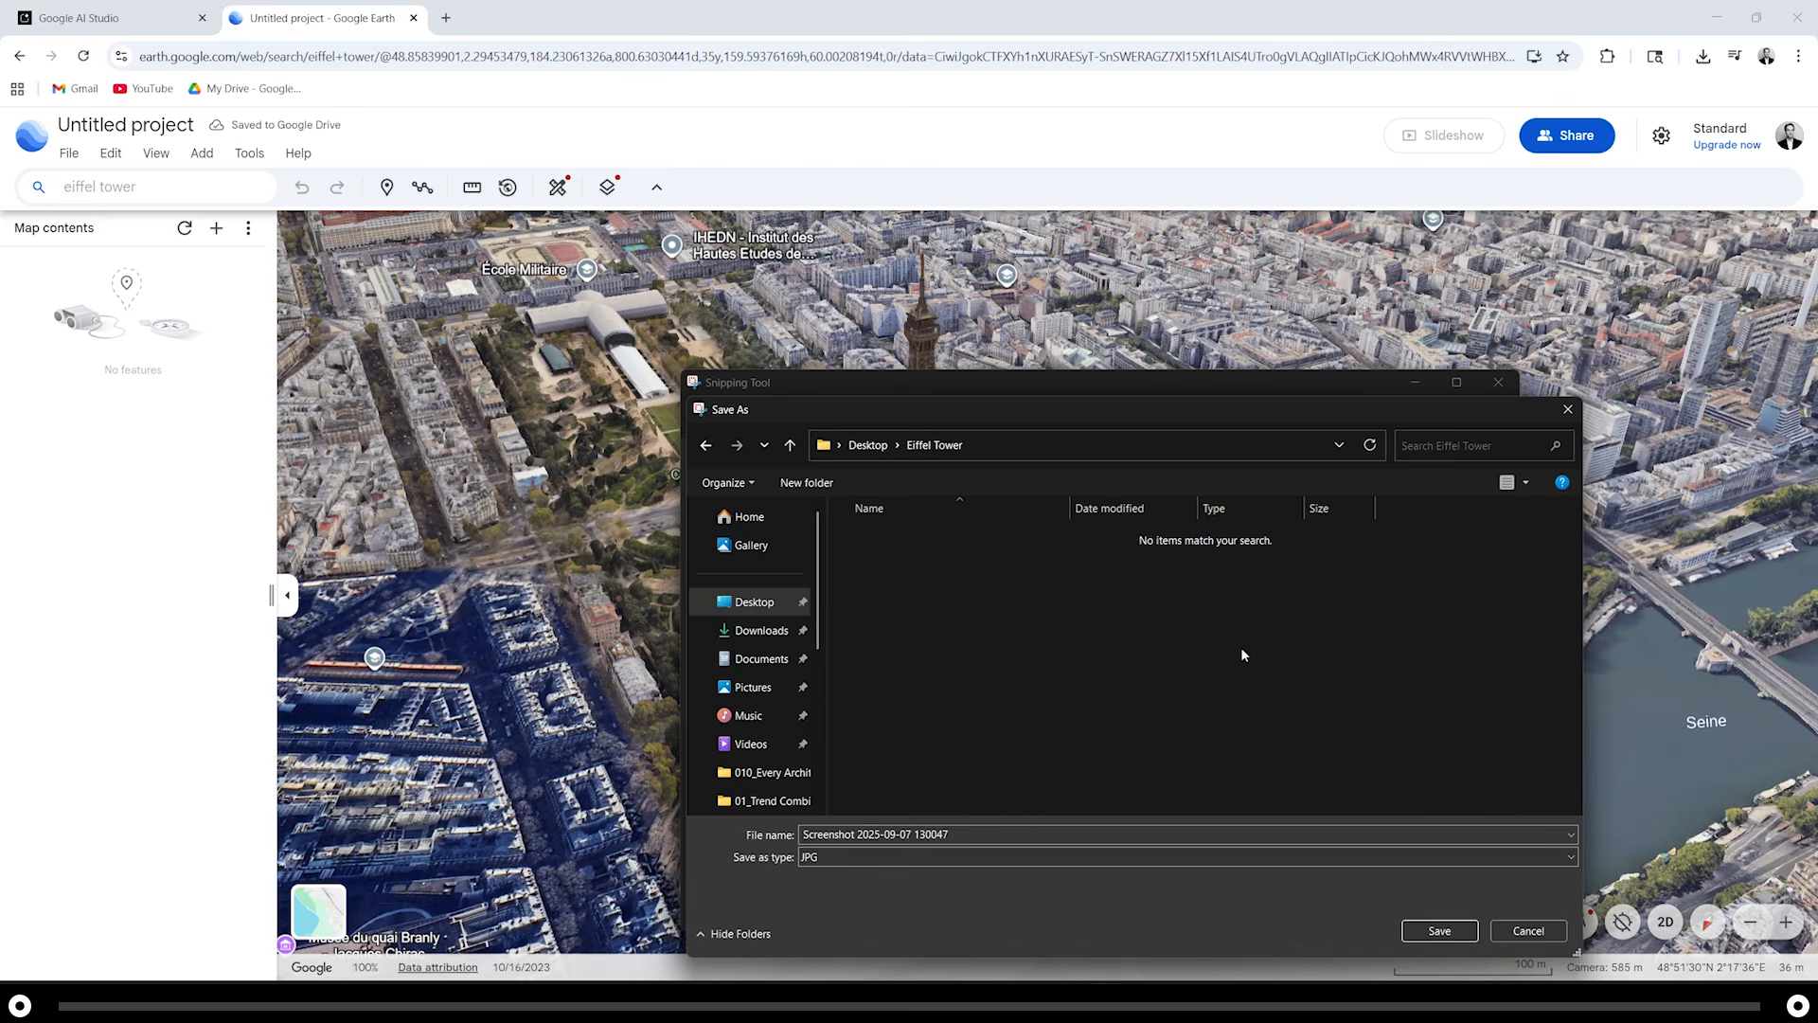
pyautogui.click(1439, 930)
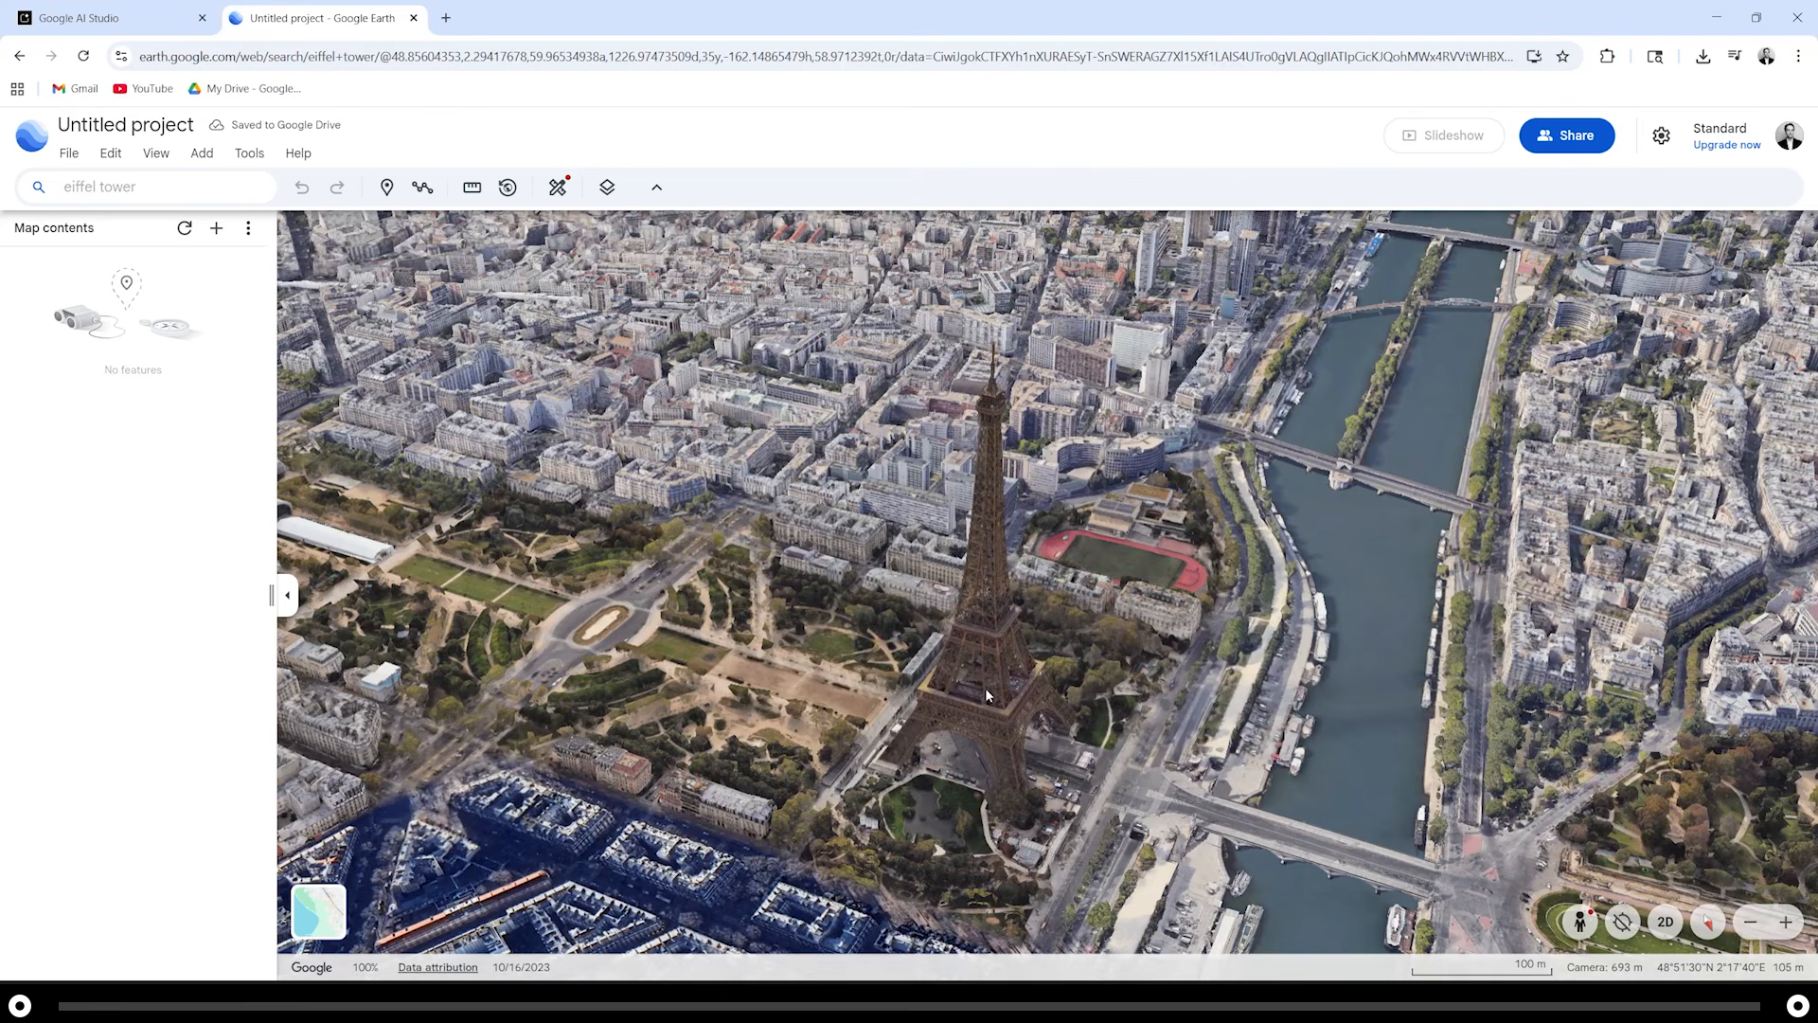
# Rotate around the Eiffel Tower, capture a snip from the new angle and save it in the Eiffel Tower folder
pyautogui.moveTo(982, 688); pyautogui.dragTo(1221, 684)
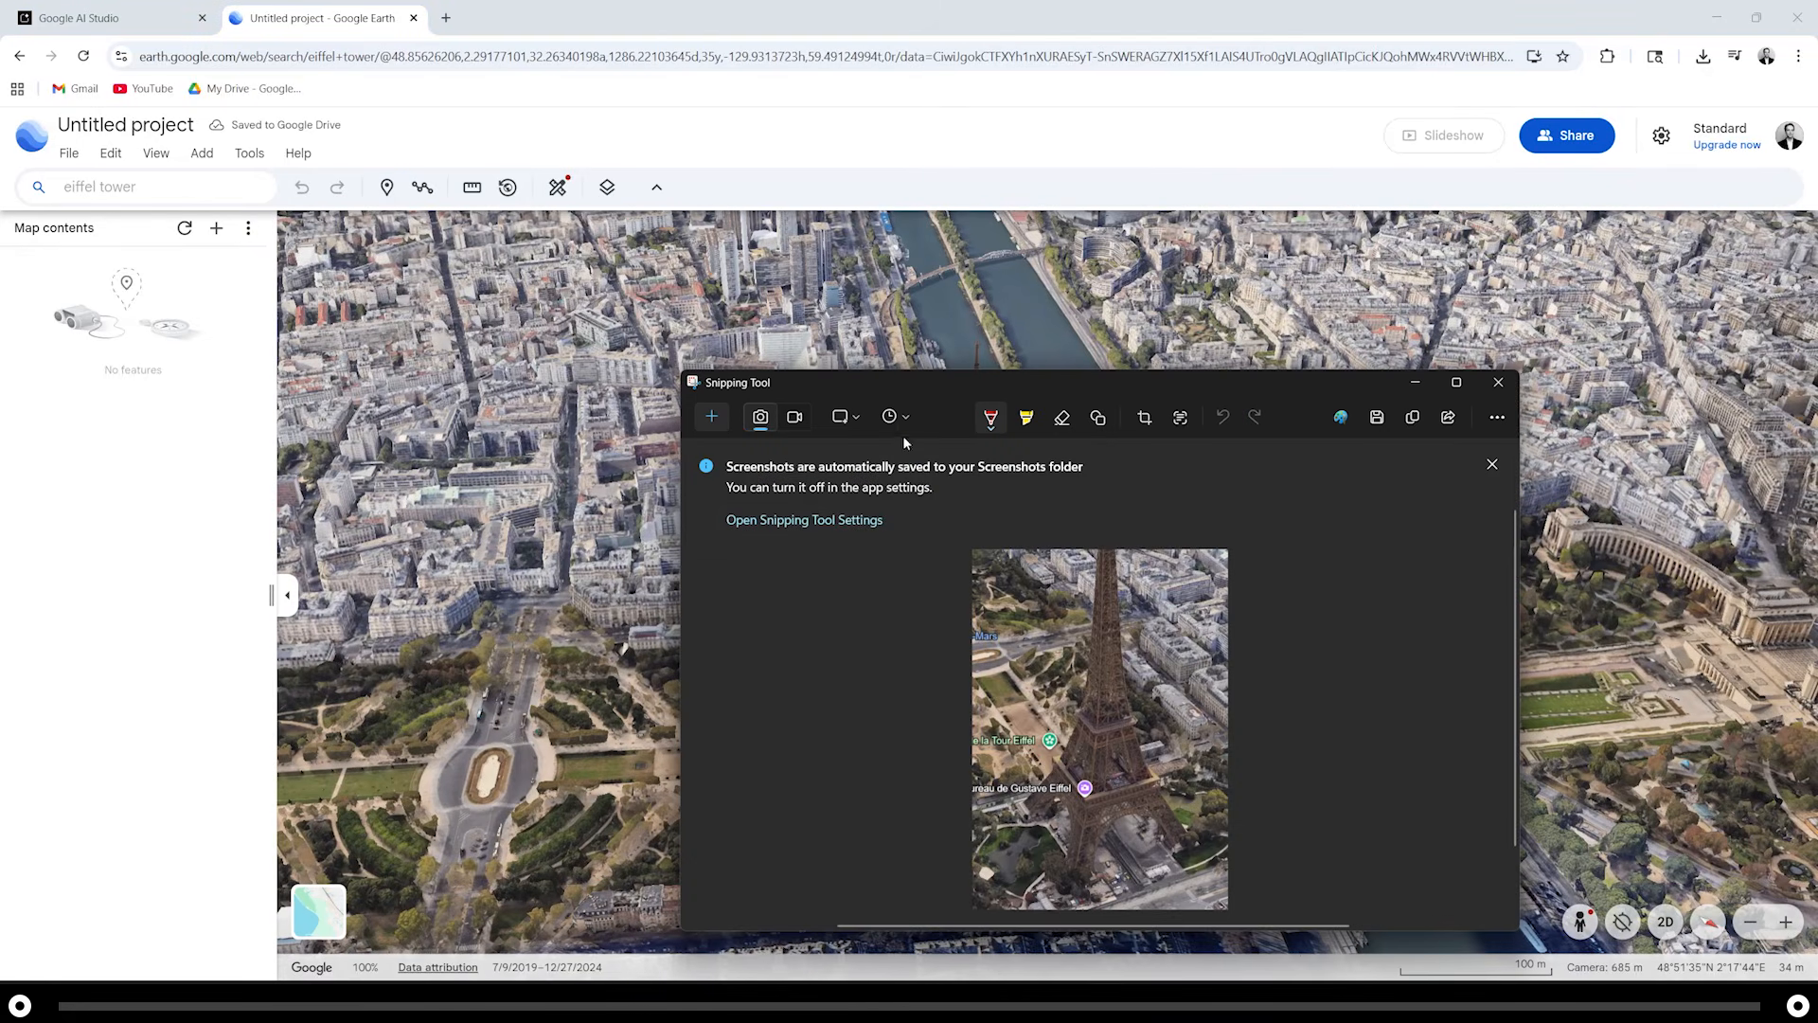
pyautogui.click(712, 417)
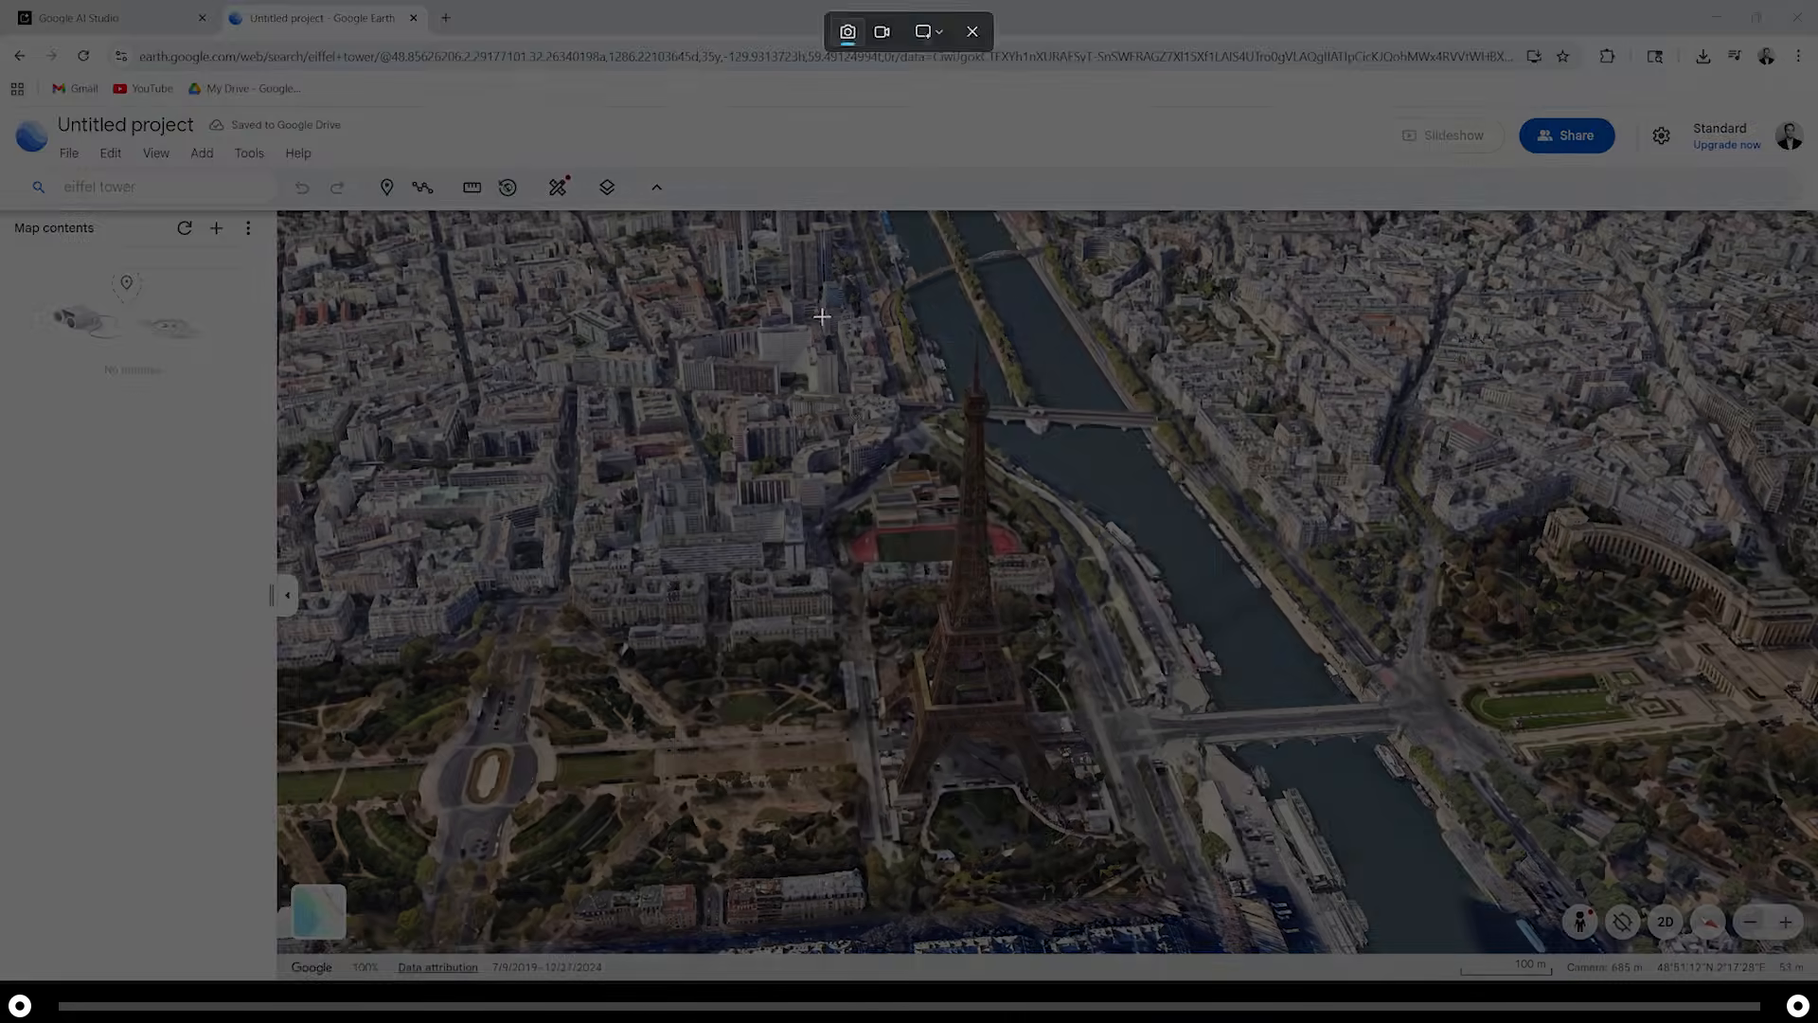
pyautogui.moveTo(812, 307); pyautogui.dragTo(1173, 906)
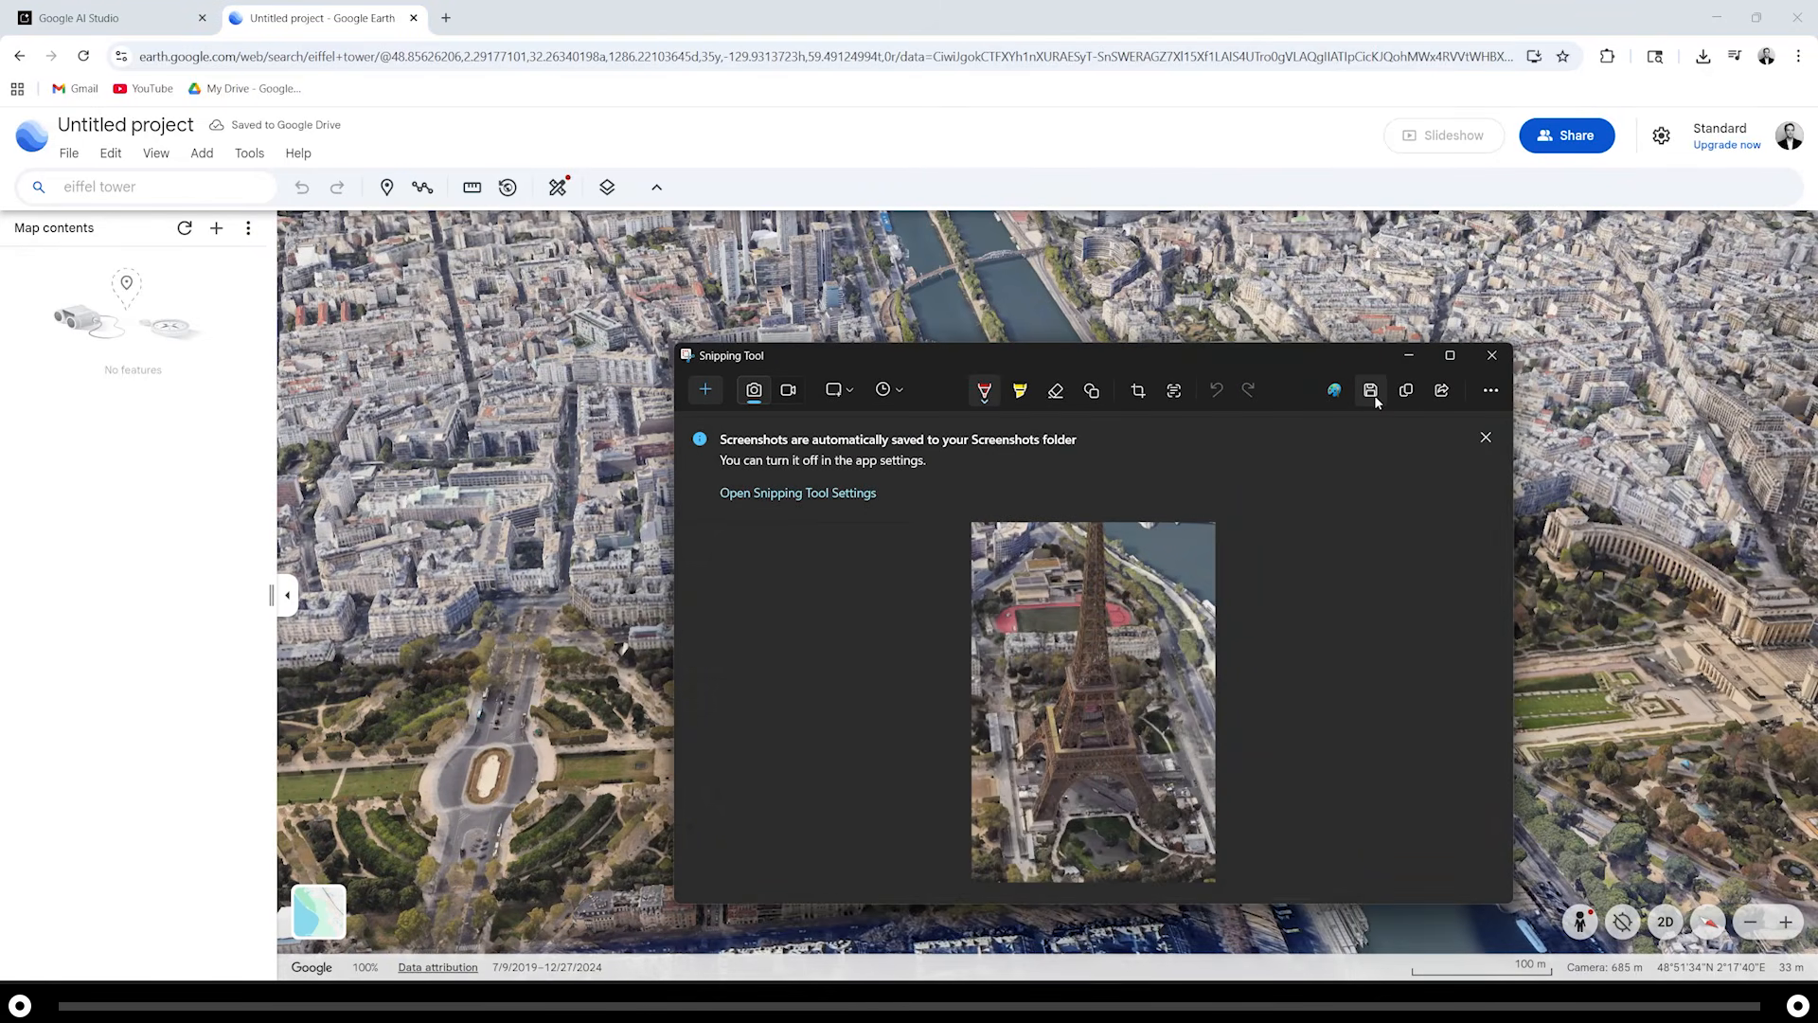
pyautogui.click(1370, 390)
pyautogui.press('Return')
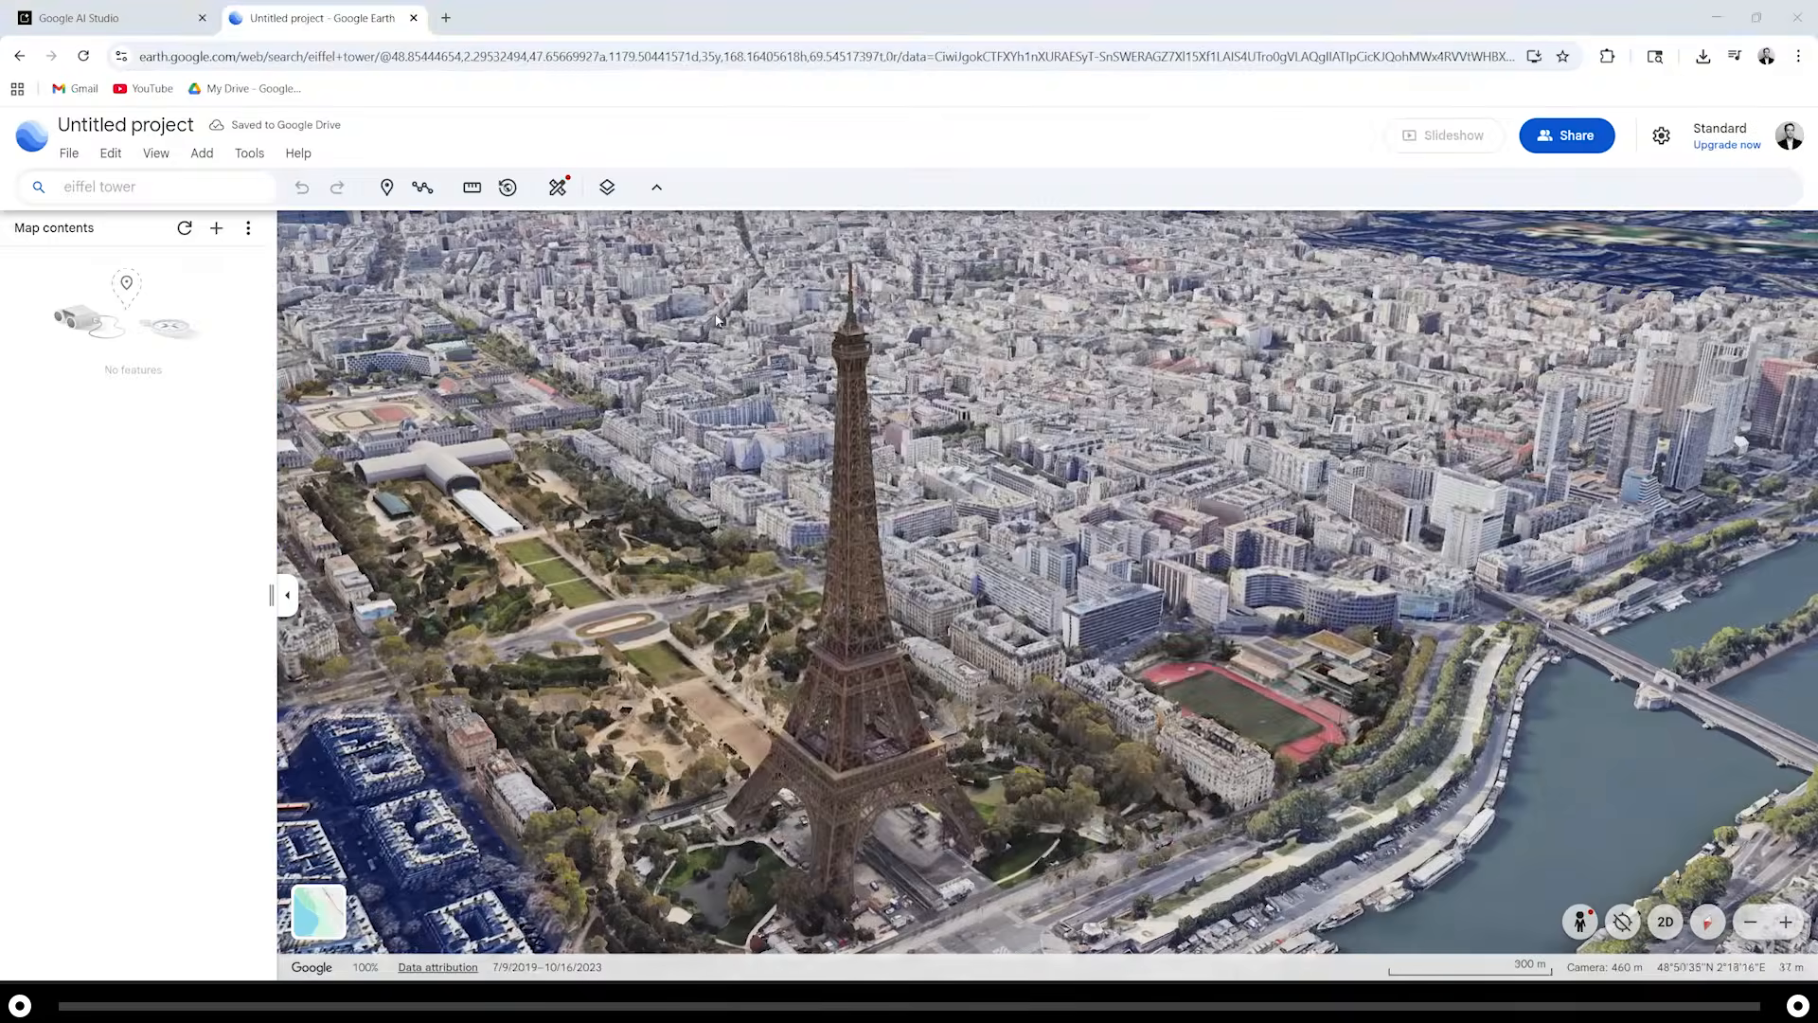
# Switch to Google AI Studio and upload all the Eiffel Tower screenshots from the Desktop folder to the prompt
pyautogui.moveTo(1184, 748); pyautogui.dragTo(697, 402)
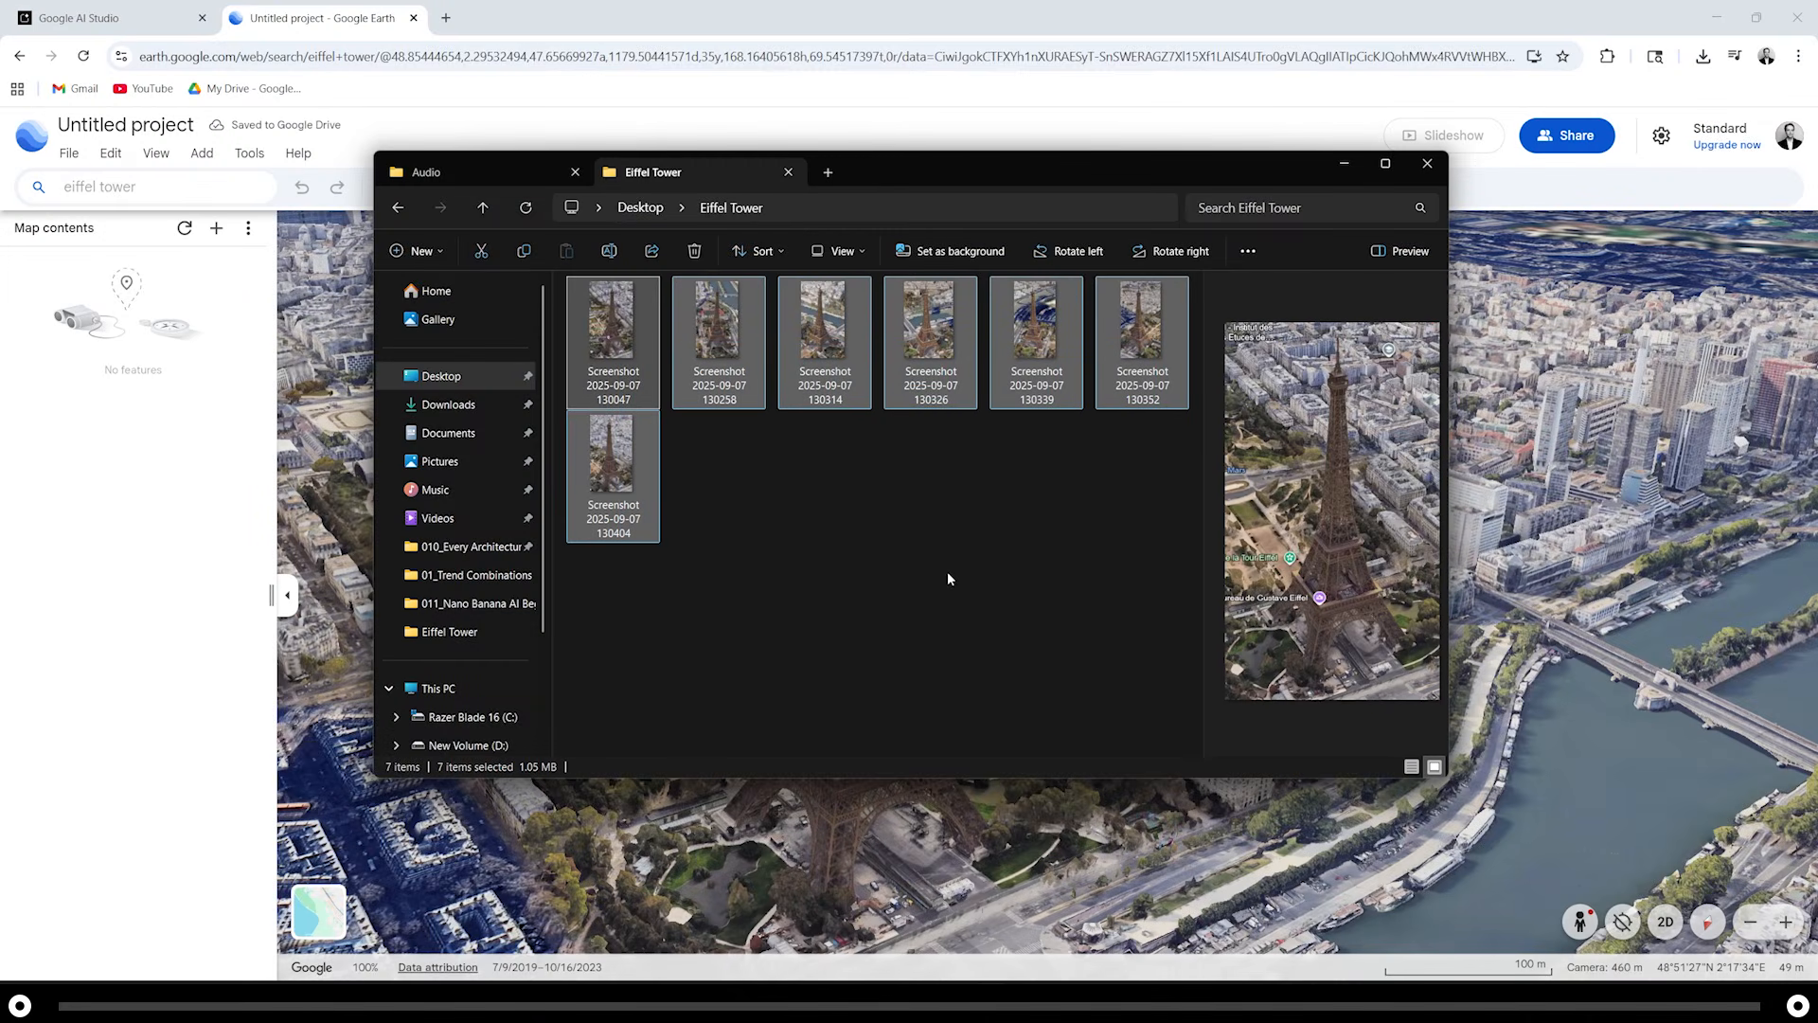
pyautogui.click(113, 18)
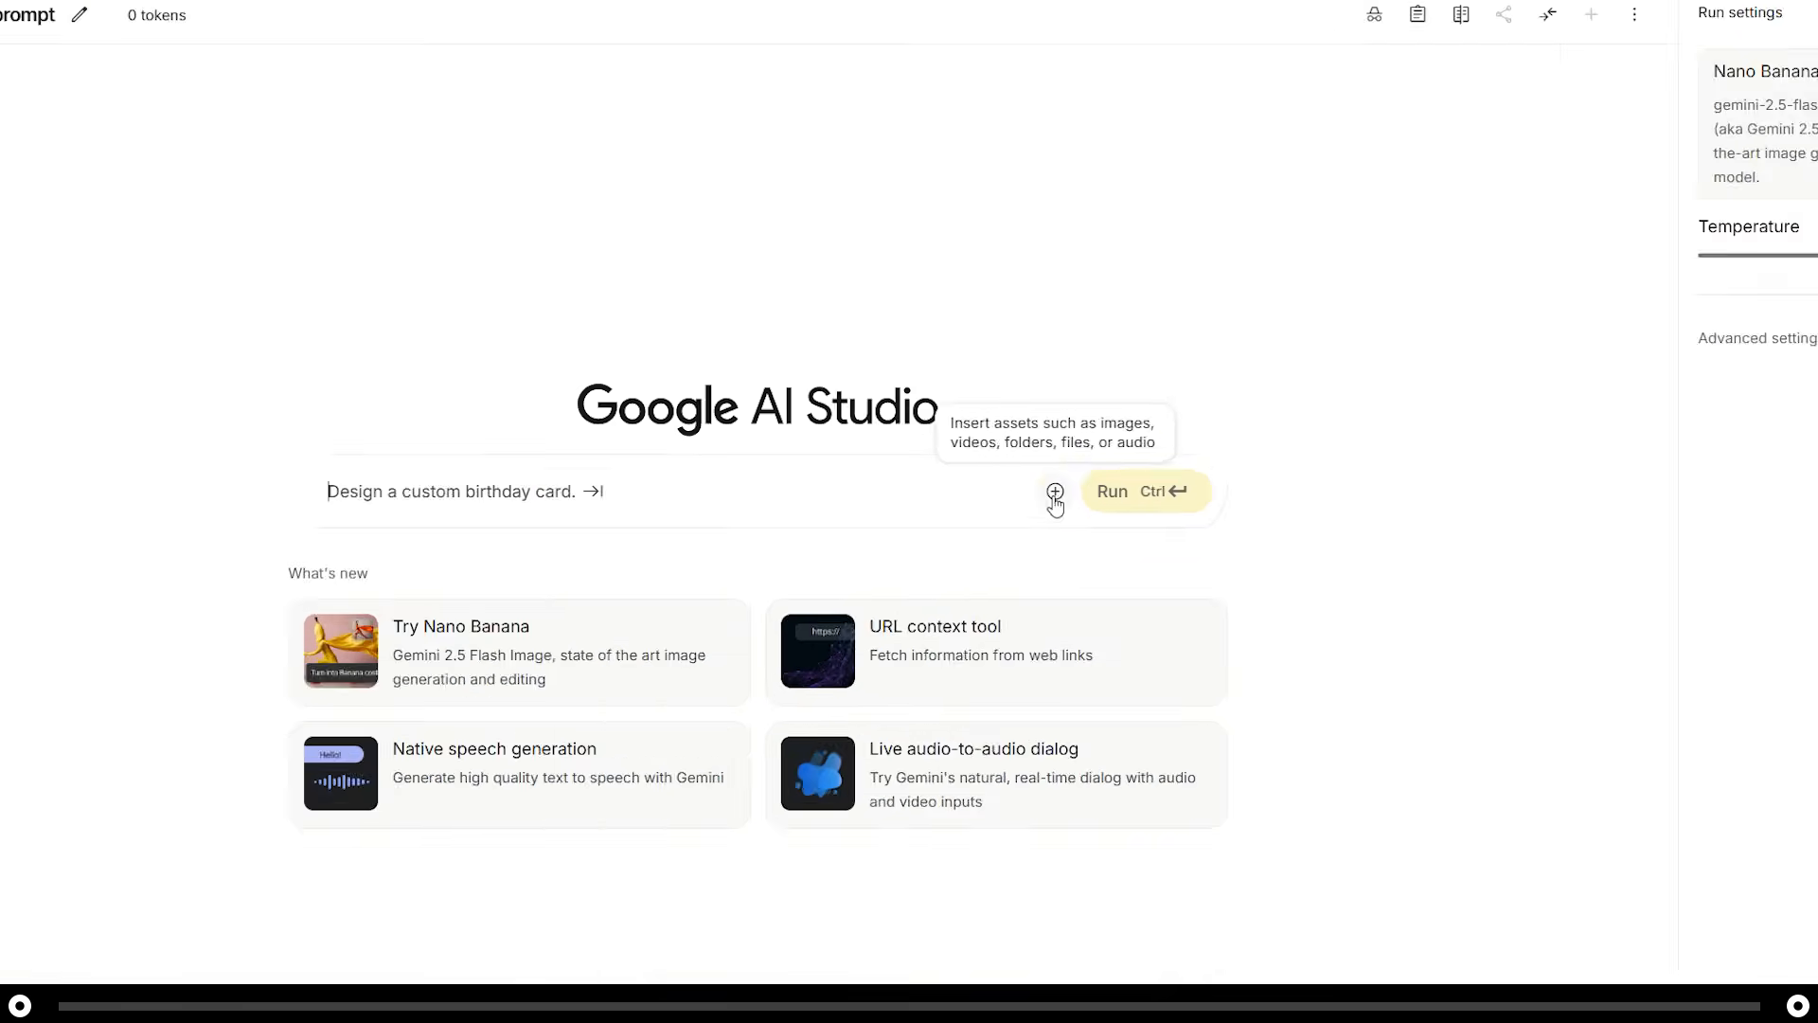
pyautogui.click(905, 509)
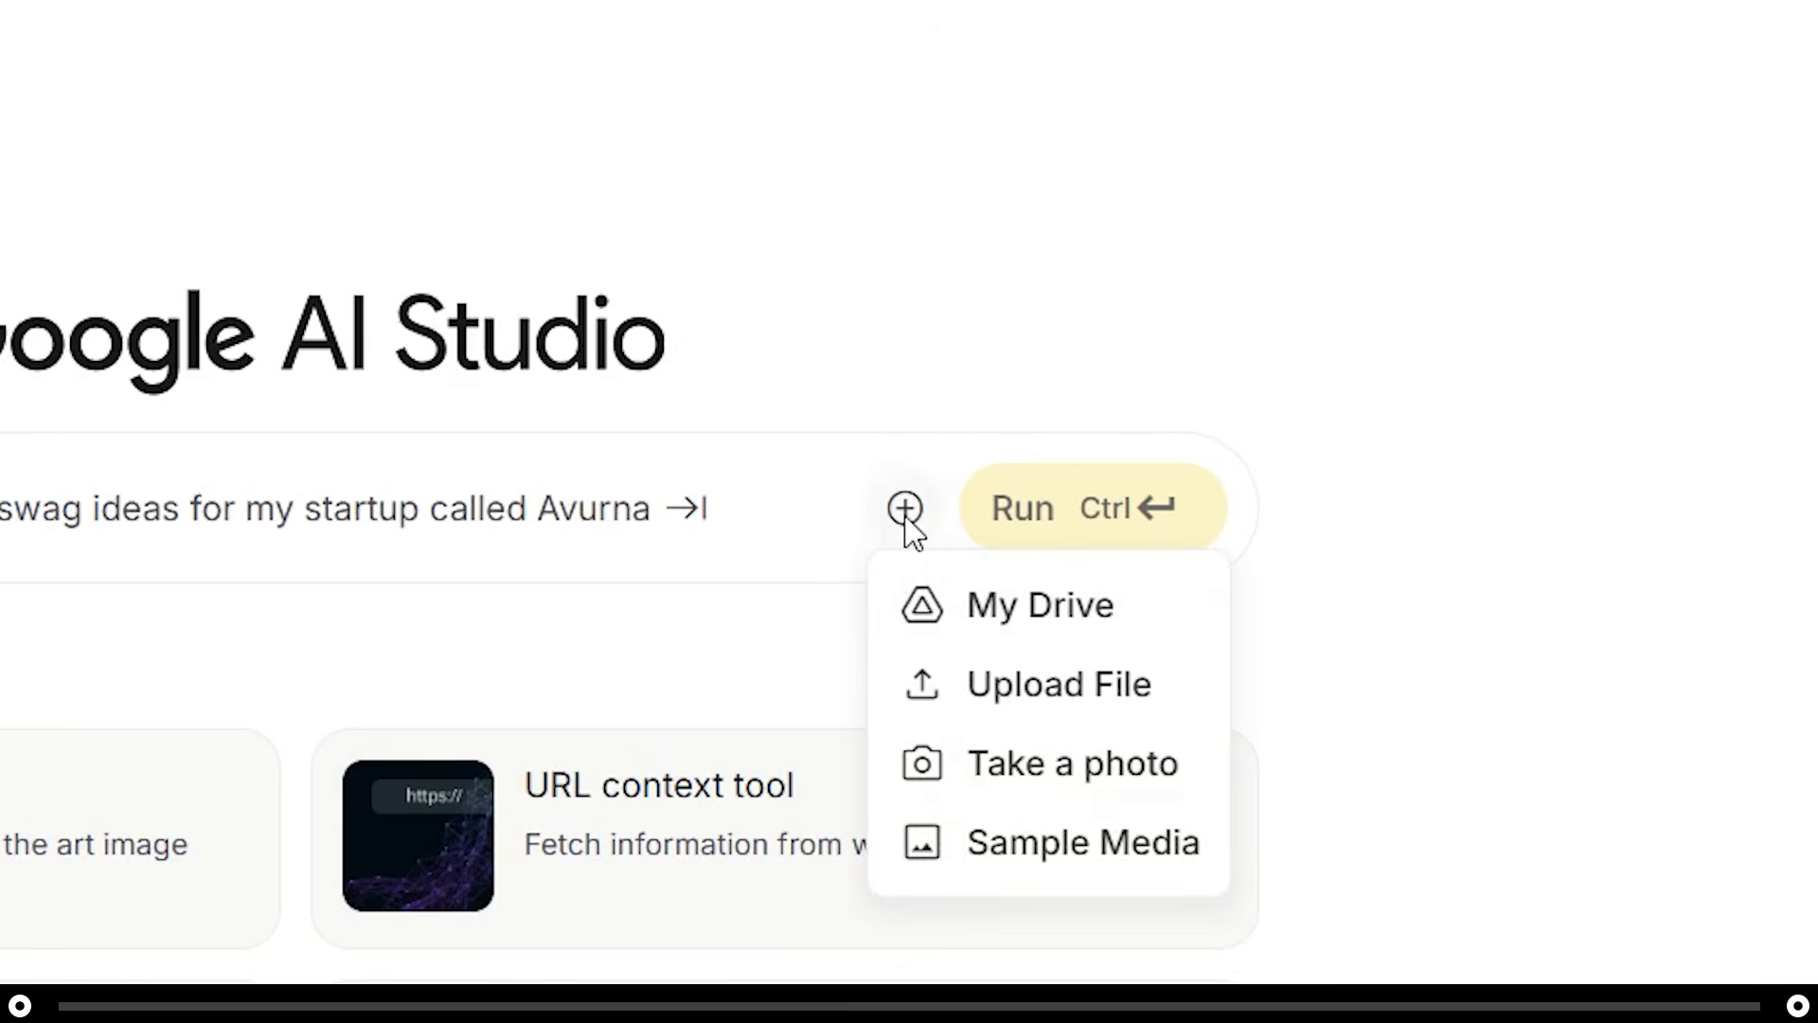
pyautogui.click(981, 684)
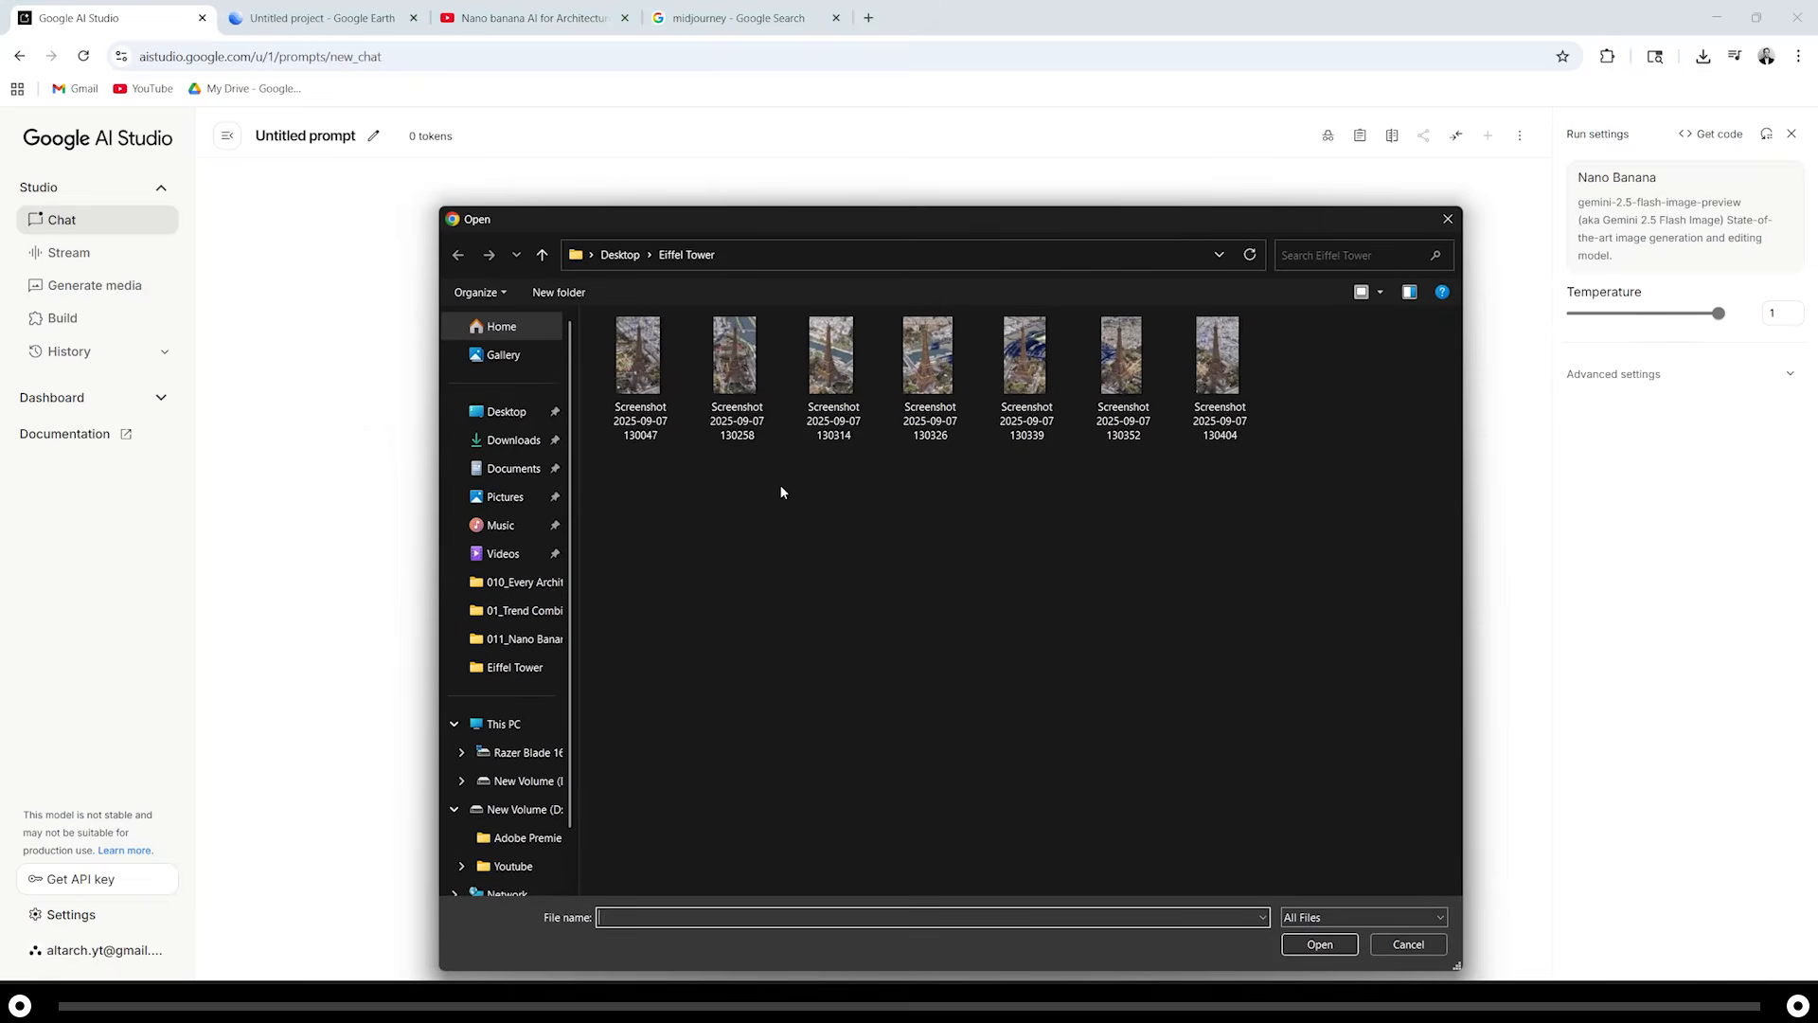
pyautogui.moveTo(617, 512); pyautogui.dragTo(1268, 398)
pyautogui.click(1320, 944)
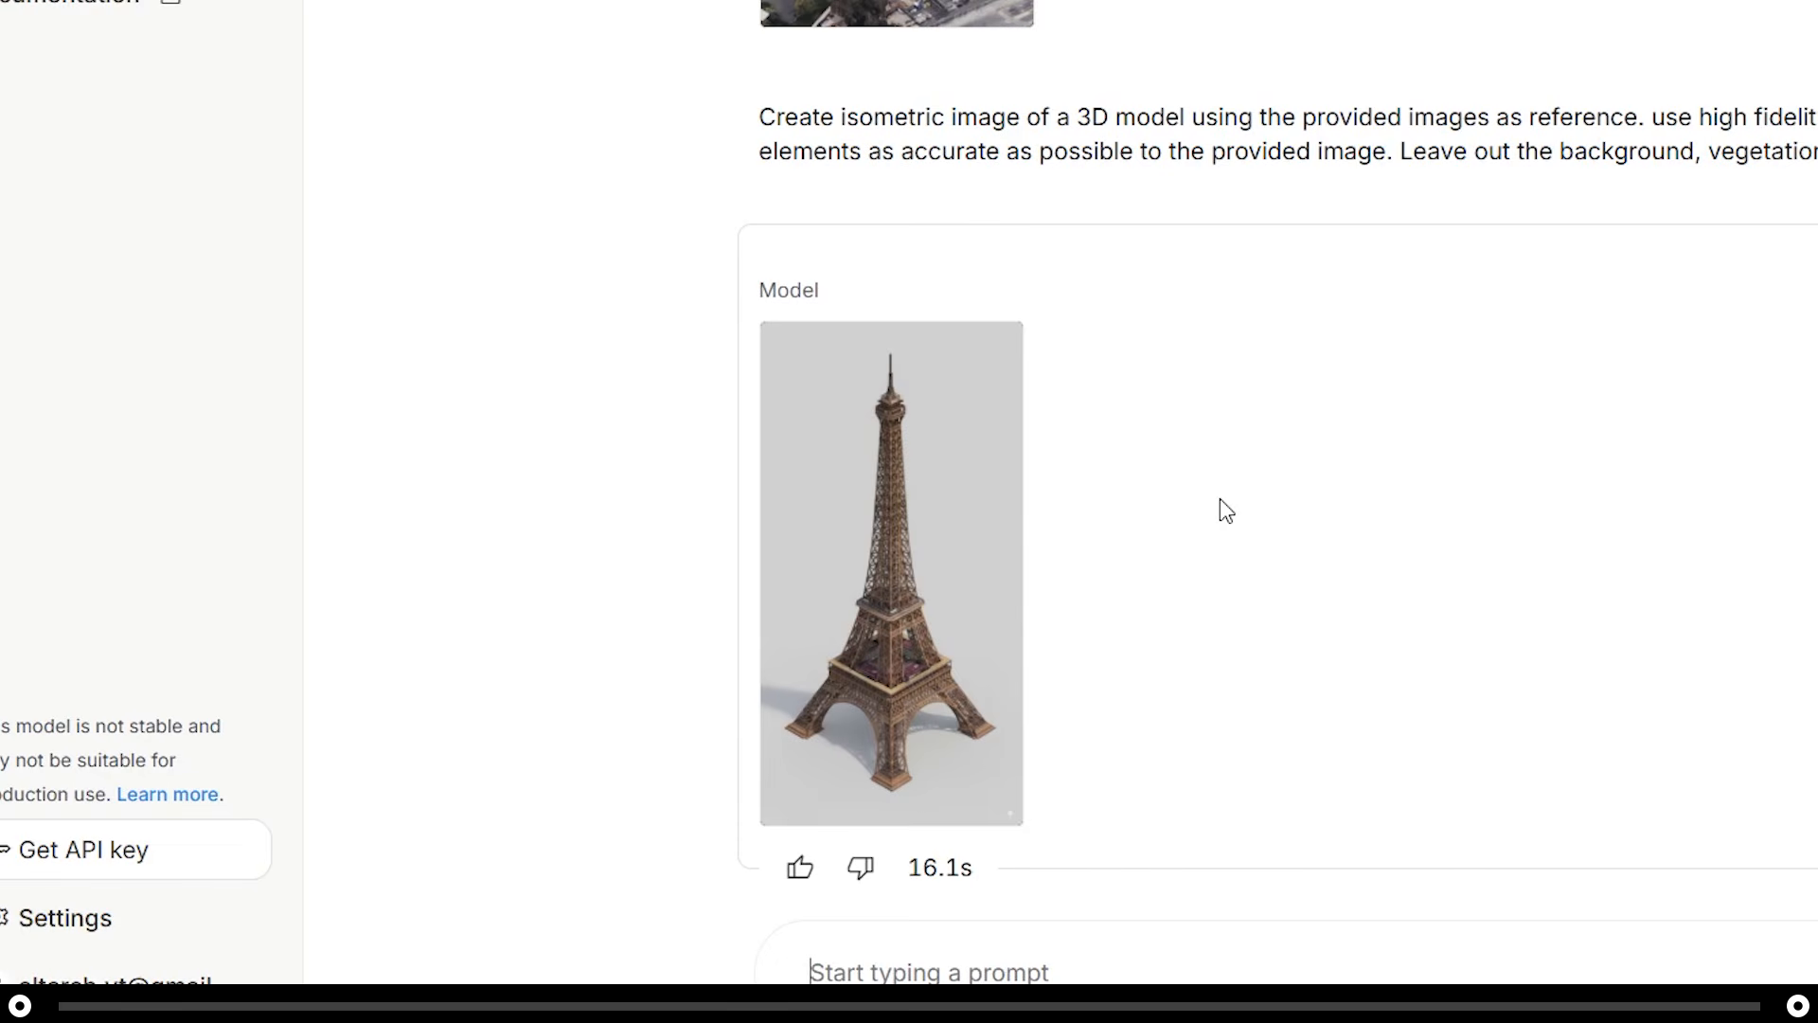
# Download the generated isometric image of the Eiffel Tower
pyautogui.moveTo(998, 492)
pyautogui.click(919, 799)
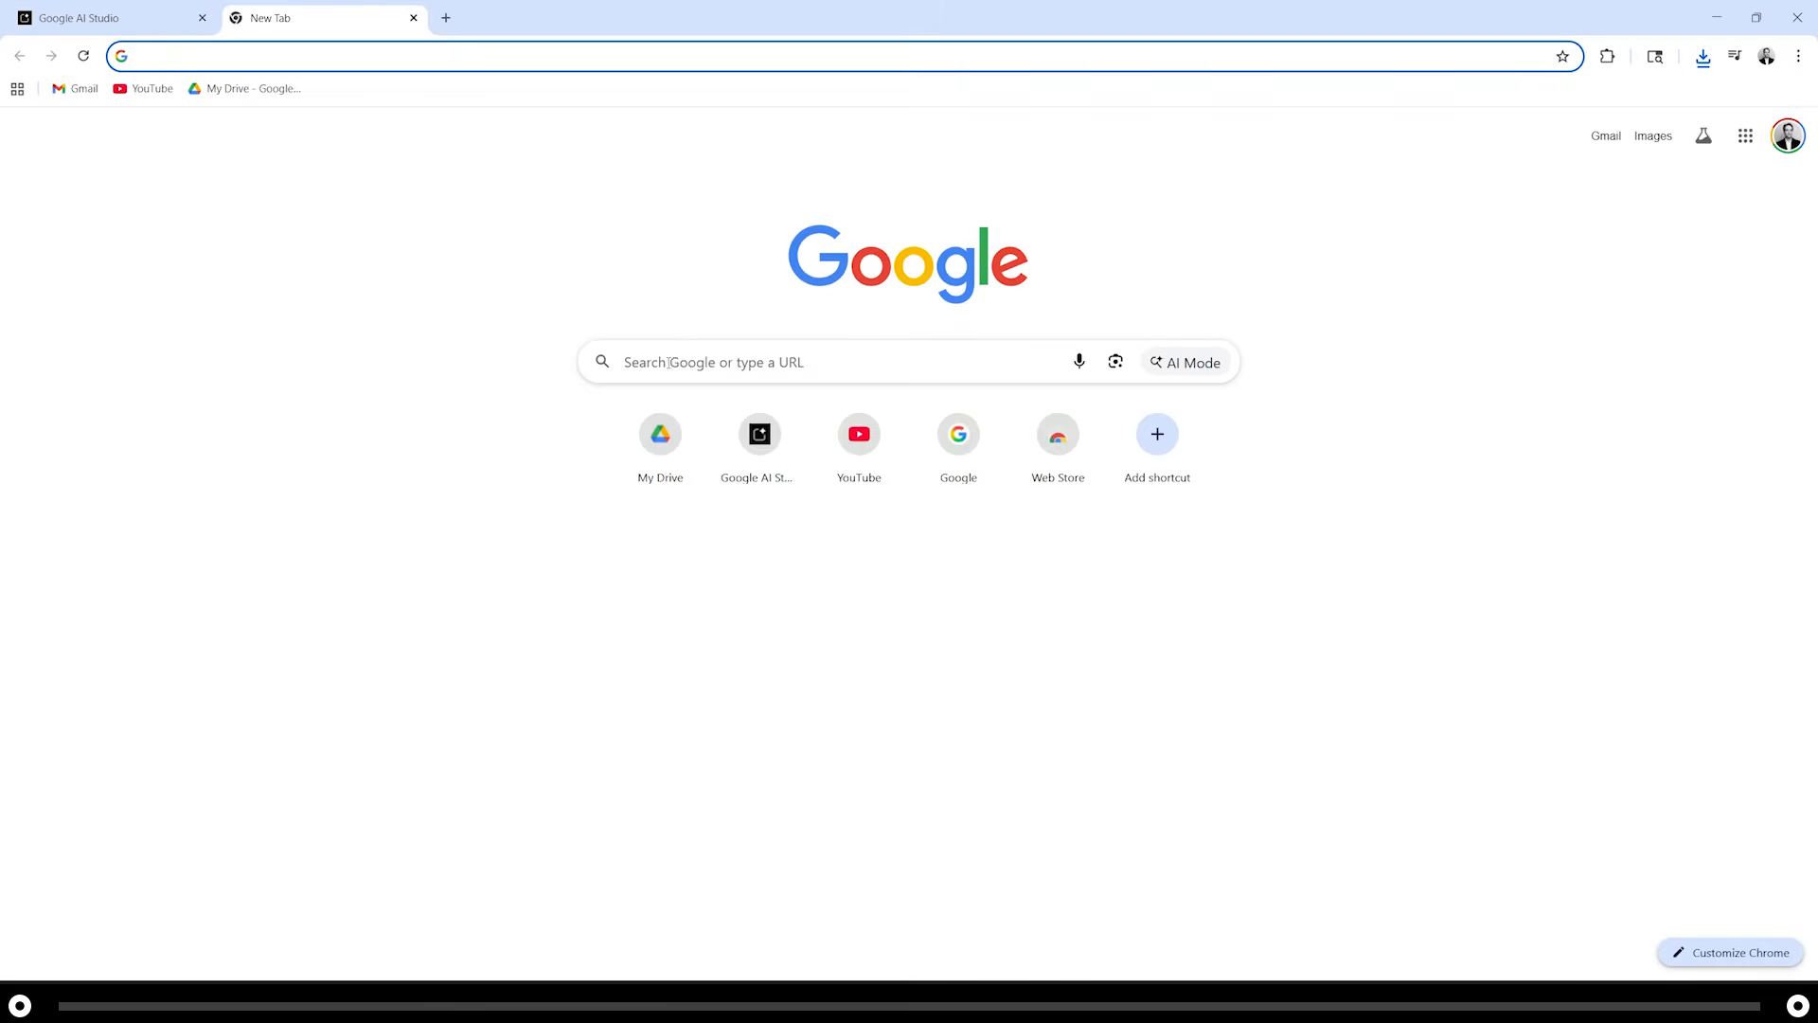
# Search the web for "meshy ai. com", open the Meshy site and enter its Image to 3D workspace
pyautogui.click(670, 363)
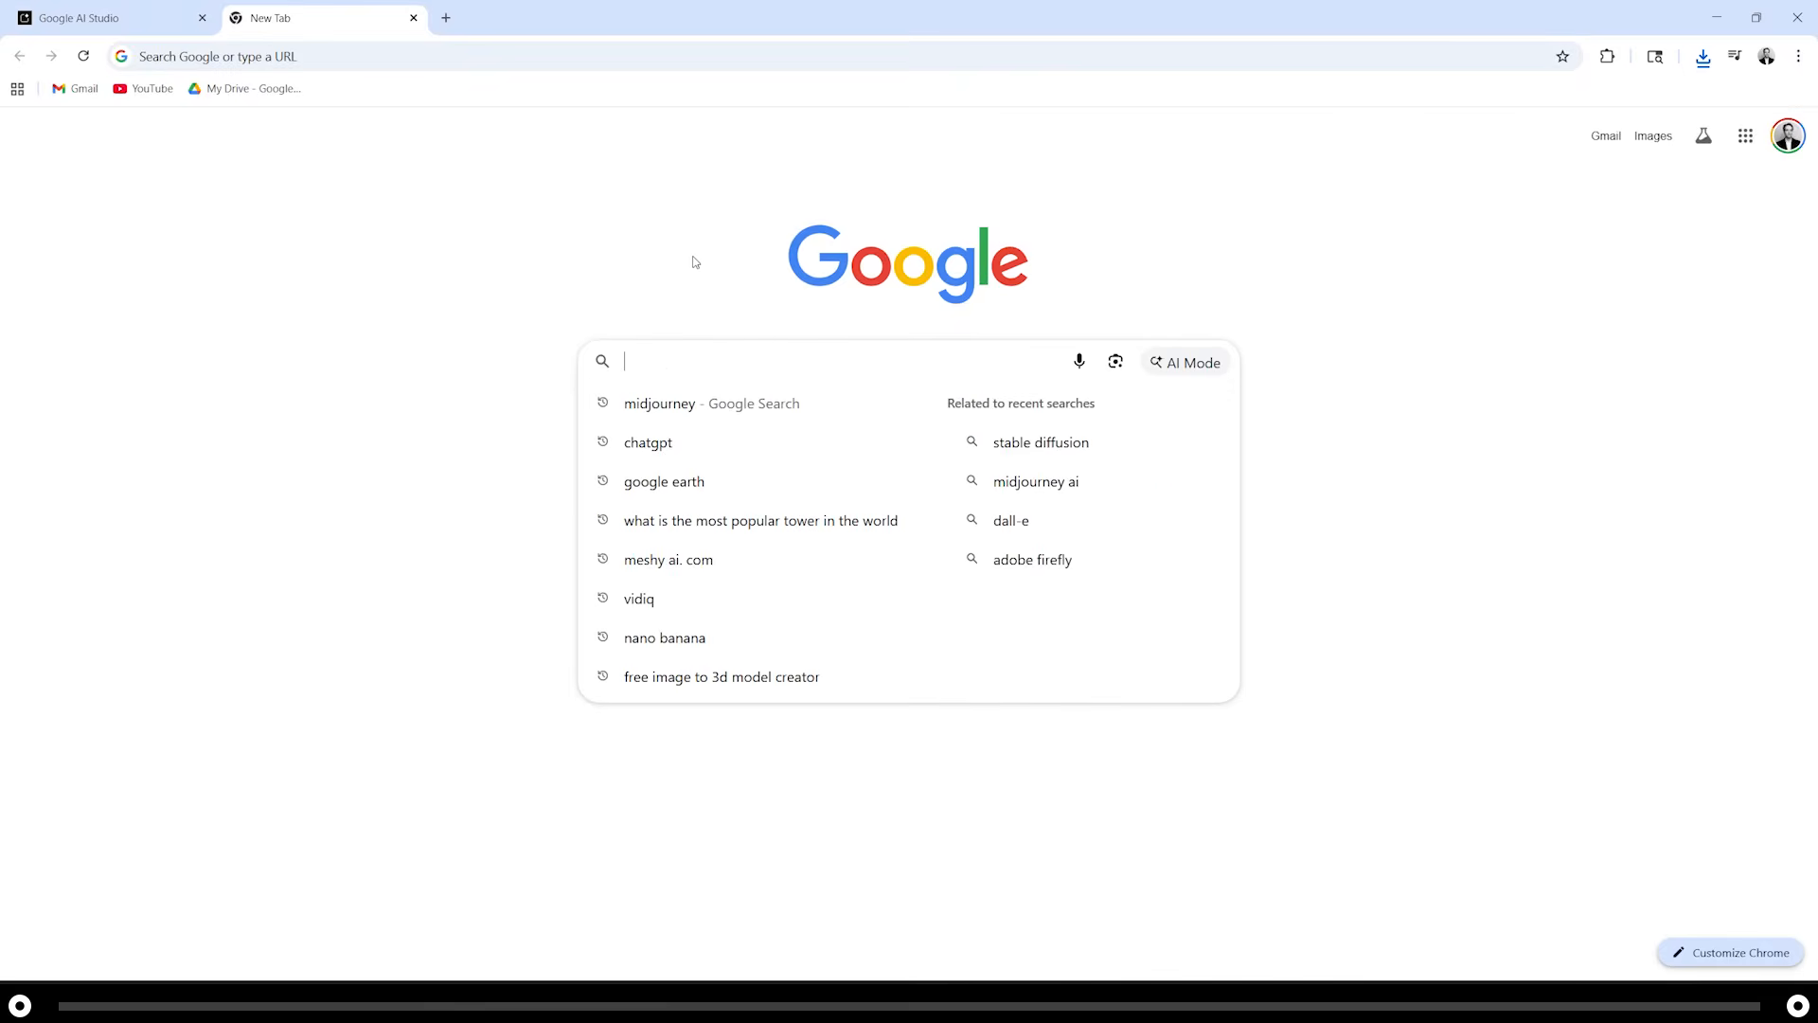
pyautogui.write('meshy ai. com')
pyautogui.press('Return')
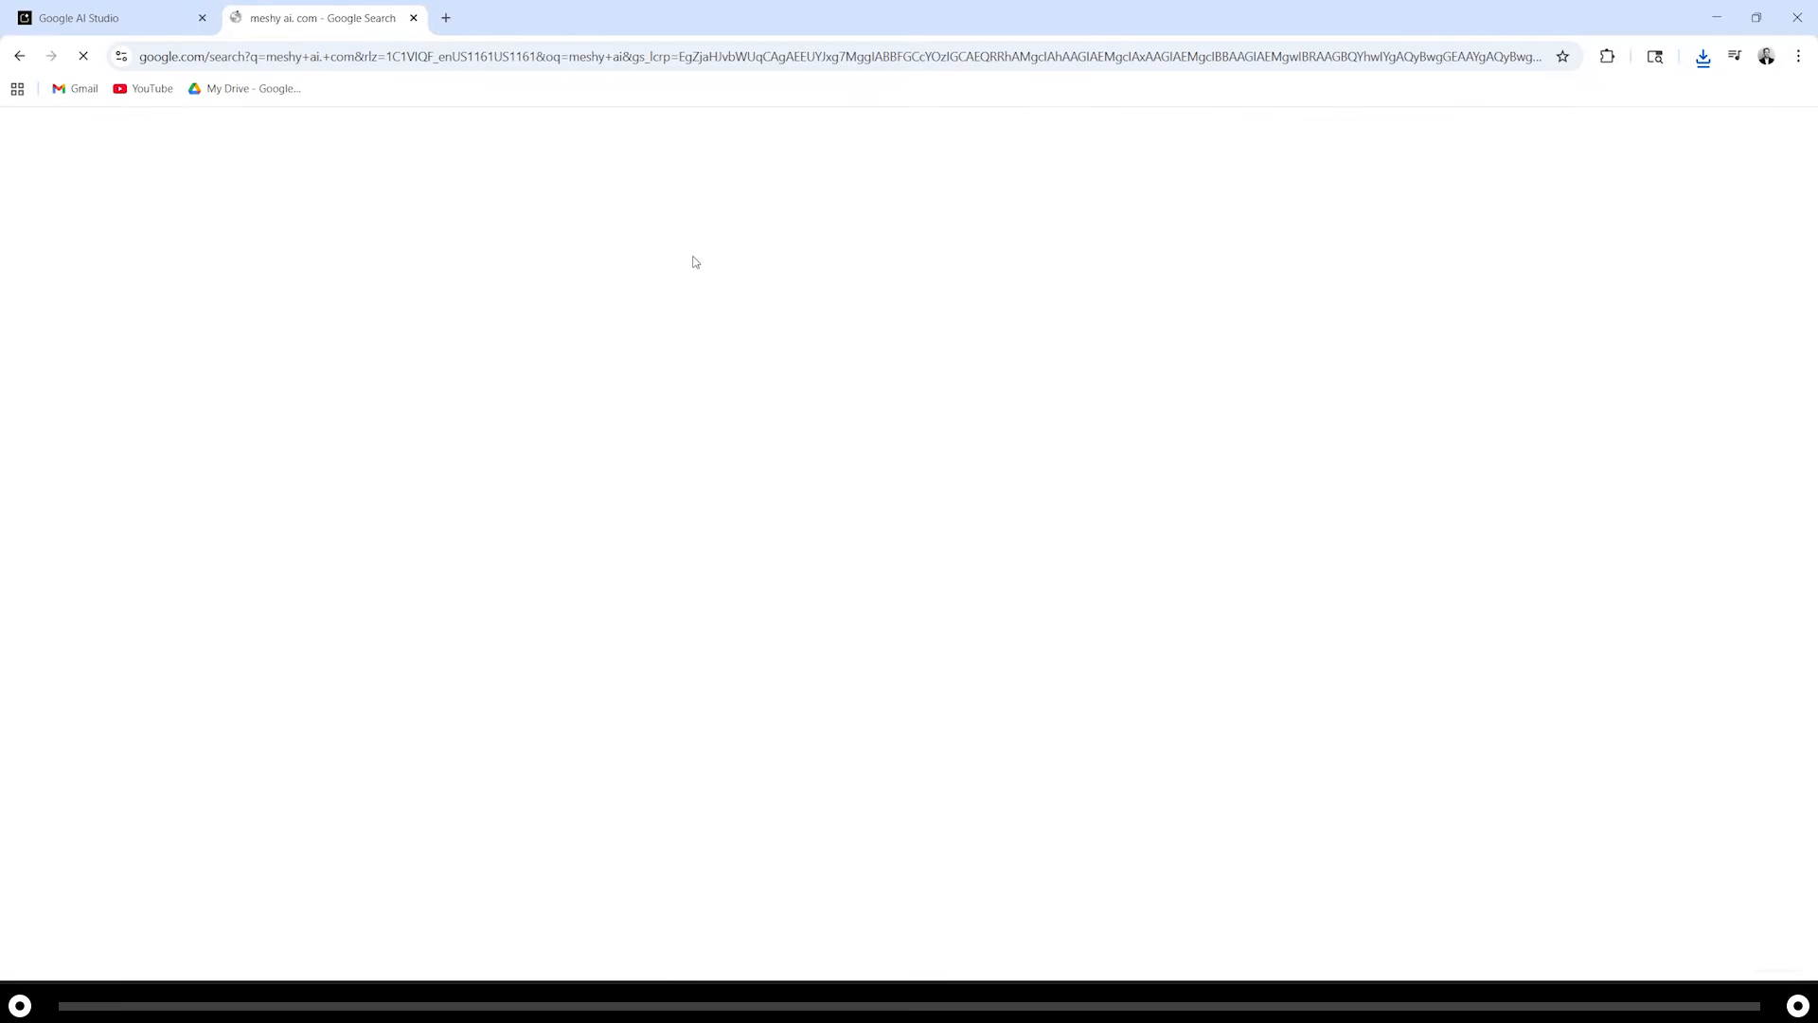
pyautogui.click(310, 337)
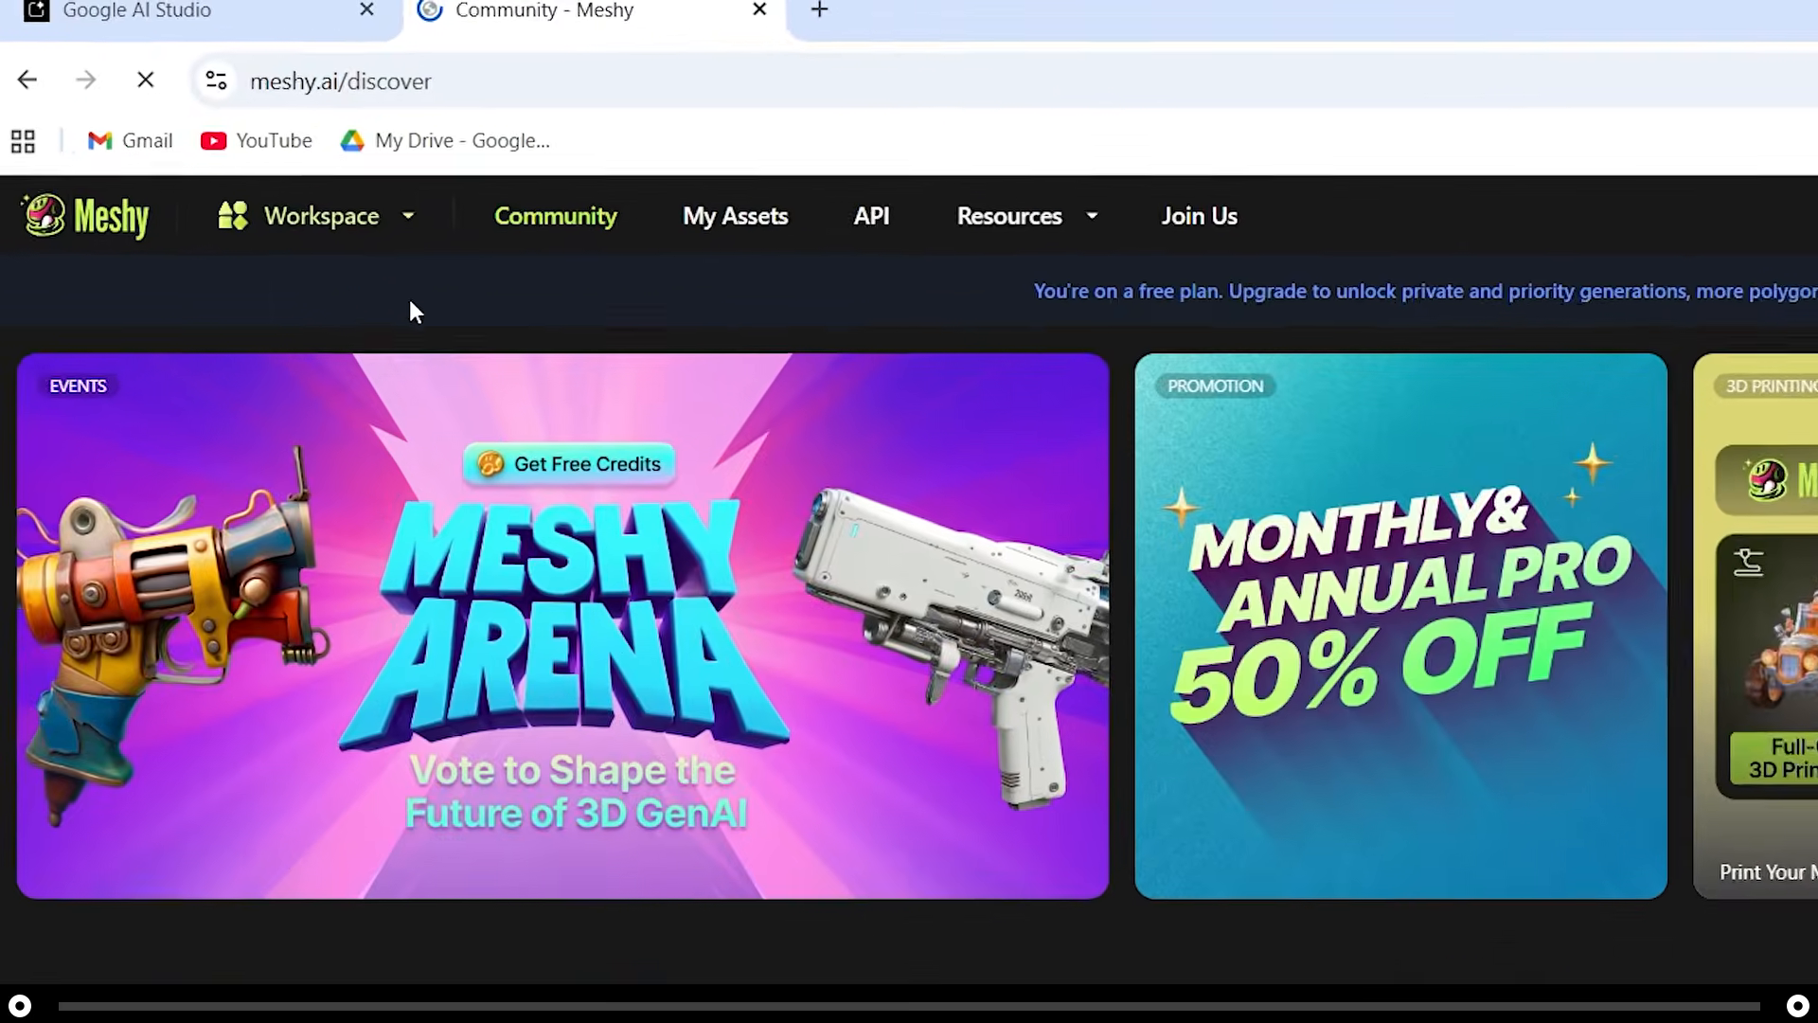
pyautogui.moveTo(265, 171)
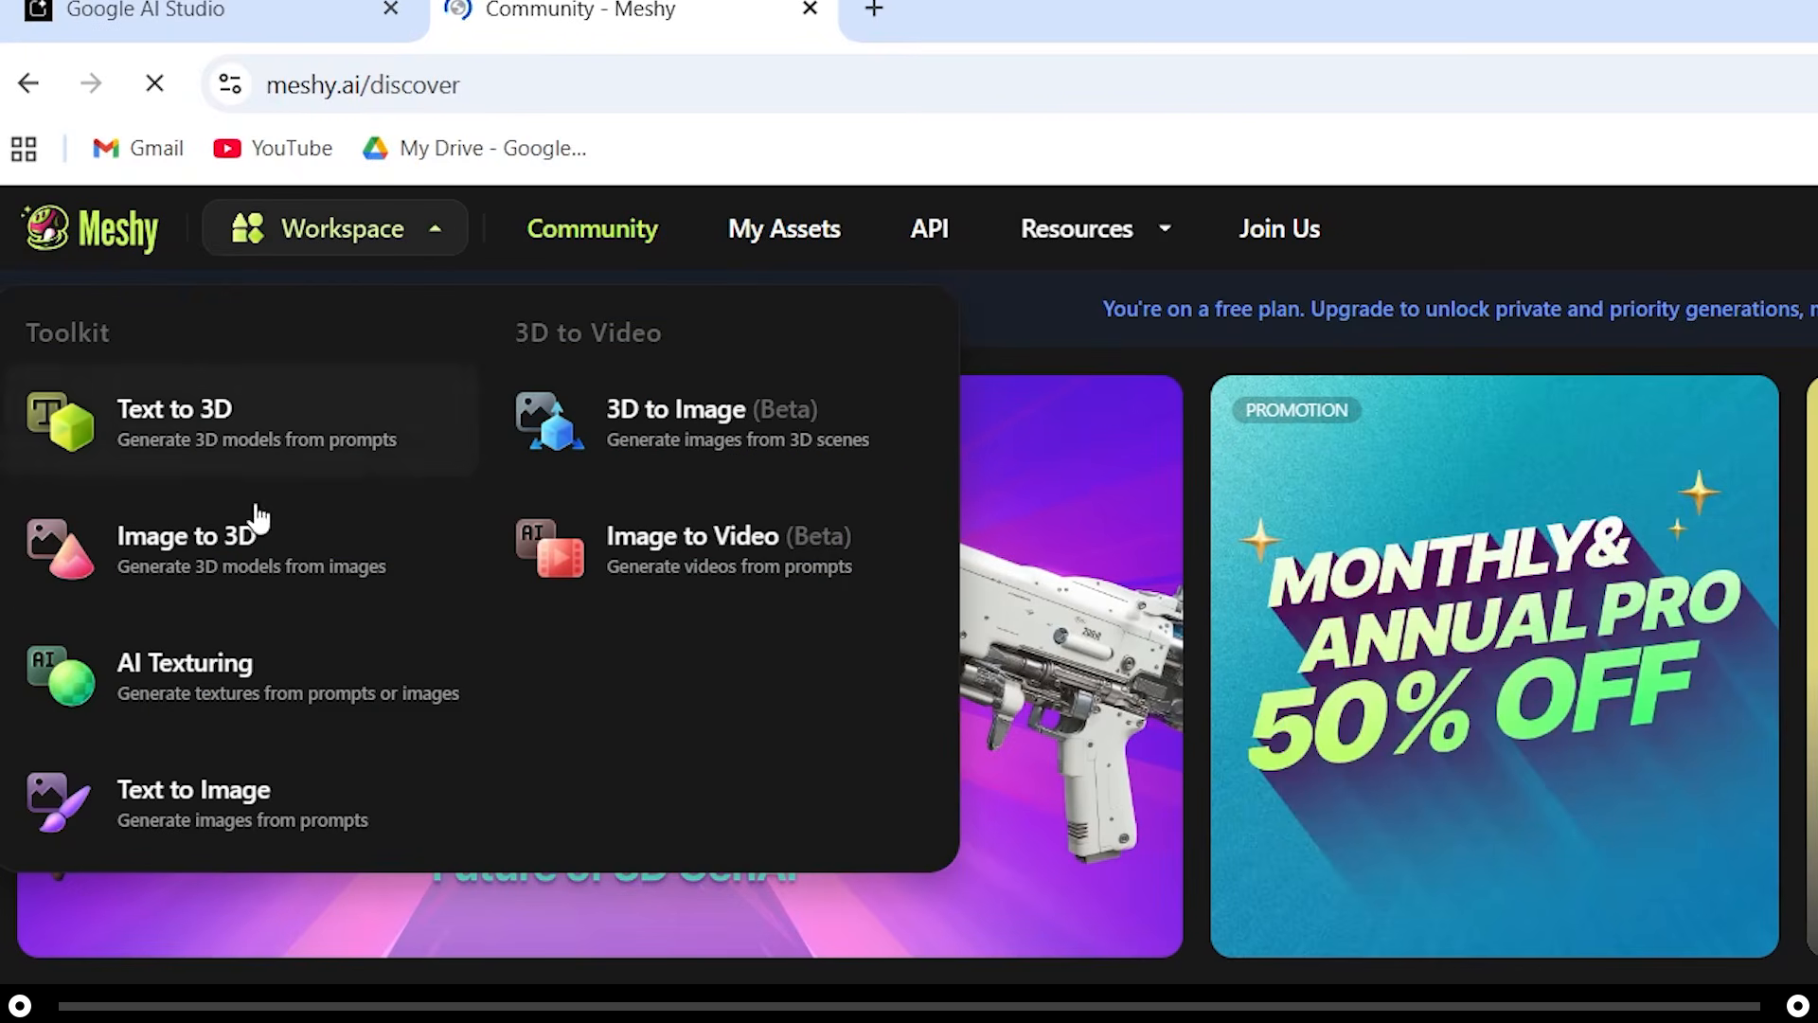
pyautogui.click(260, 571)
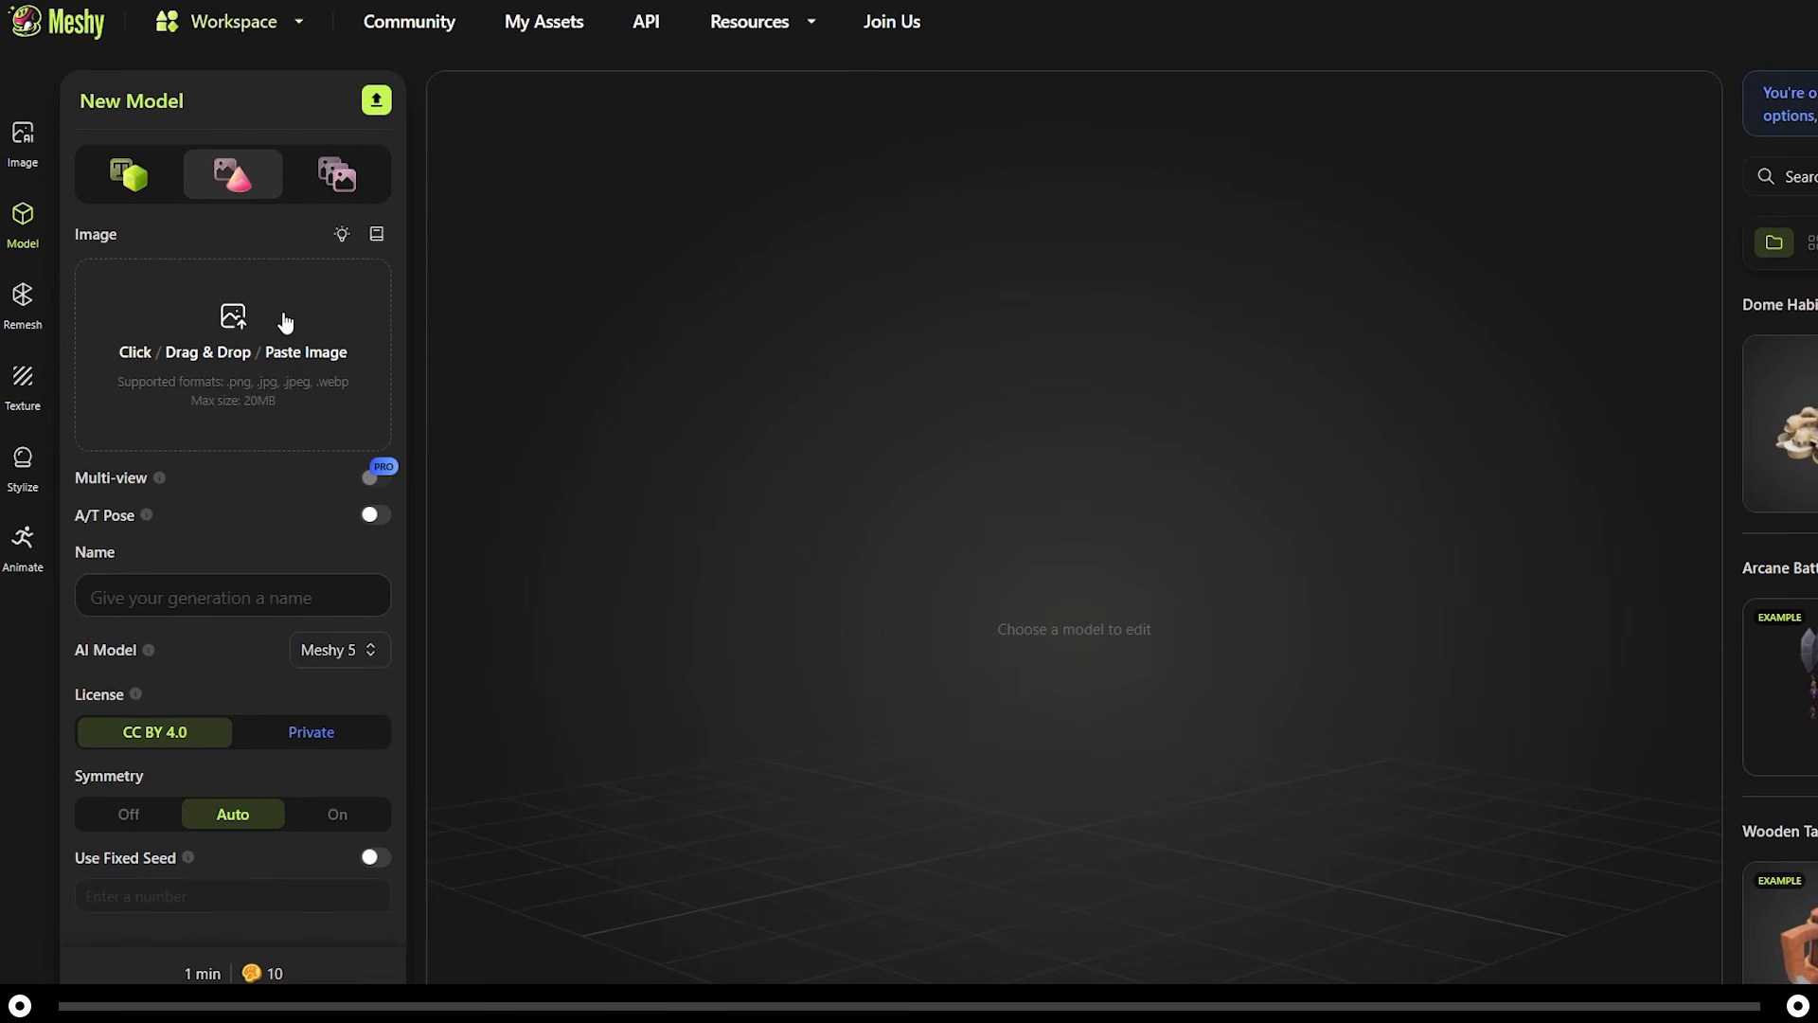
# Upload the downloaded Eiffel Tower image, name the model Eiffel Tower Model and generate it with Meshy 5 and Auto symmetry
pyautogui.click(285, 323)
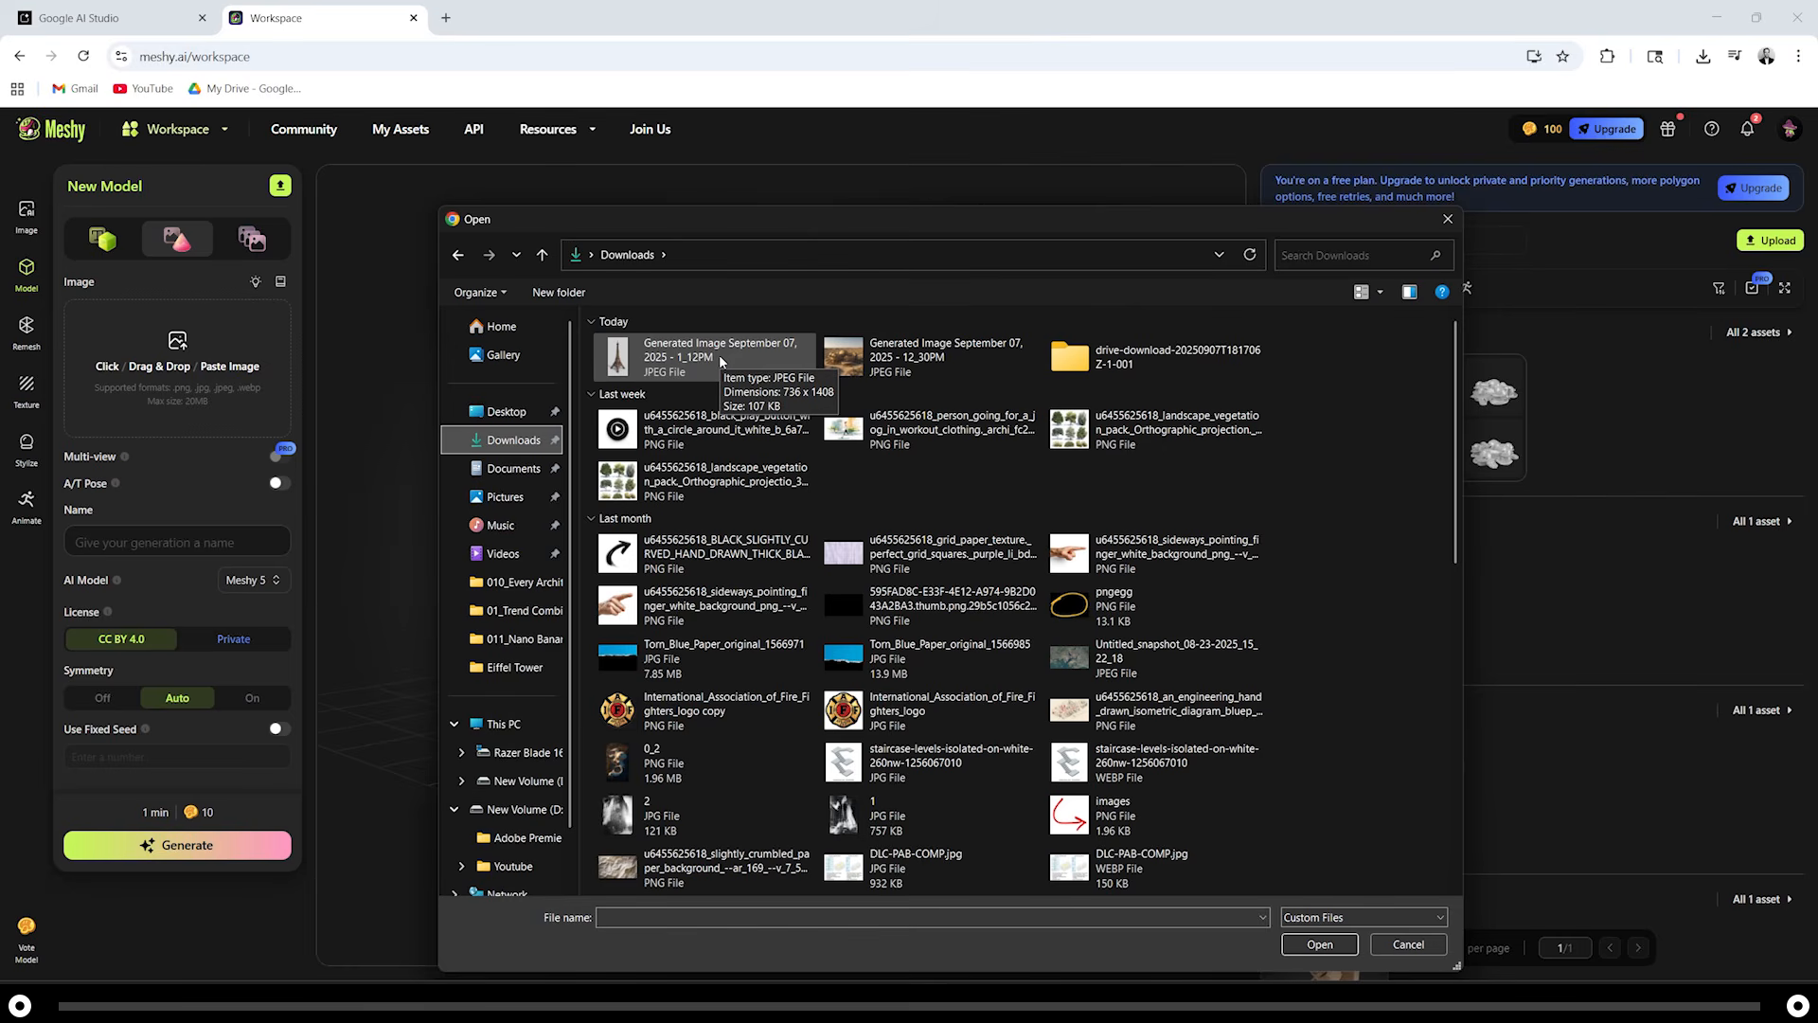
pyautogui.doubleClick(719, 361)
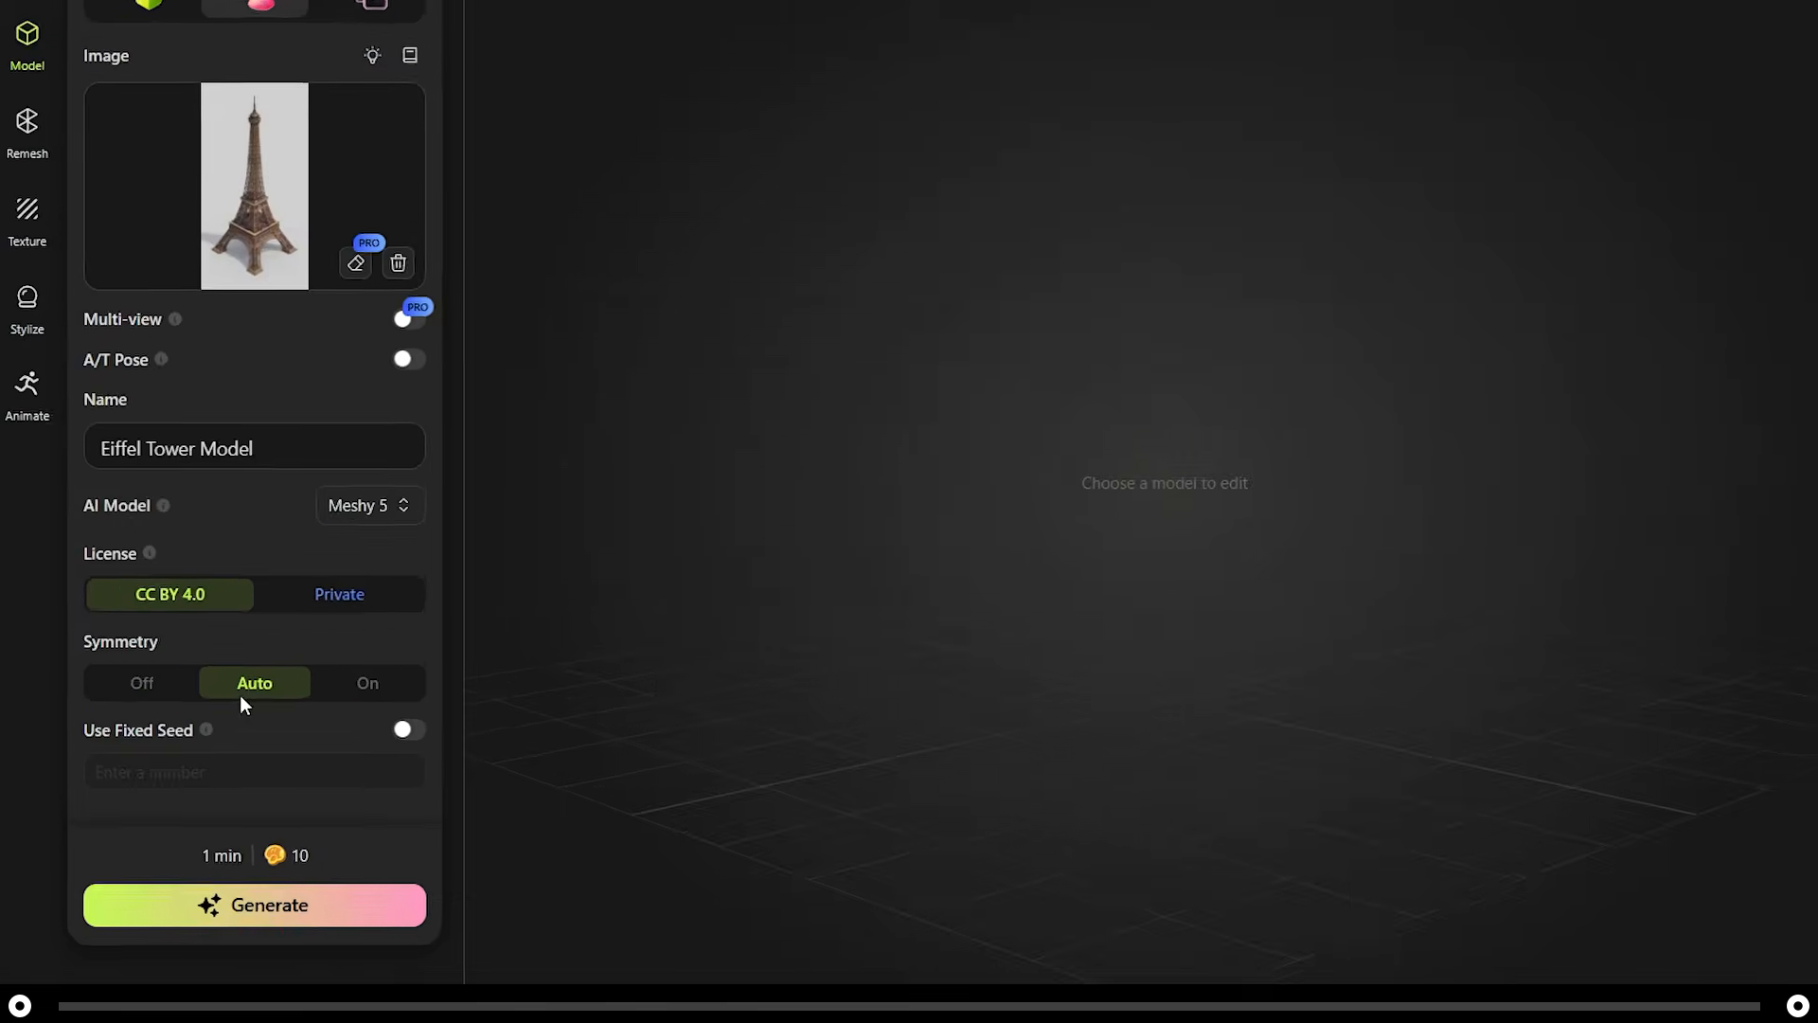
pyautogui.click(274, 933)
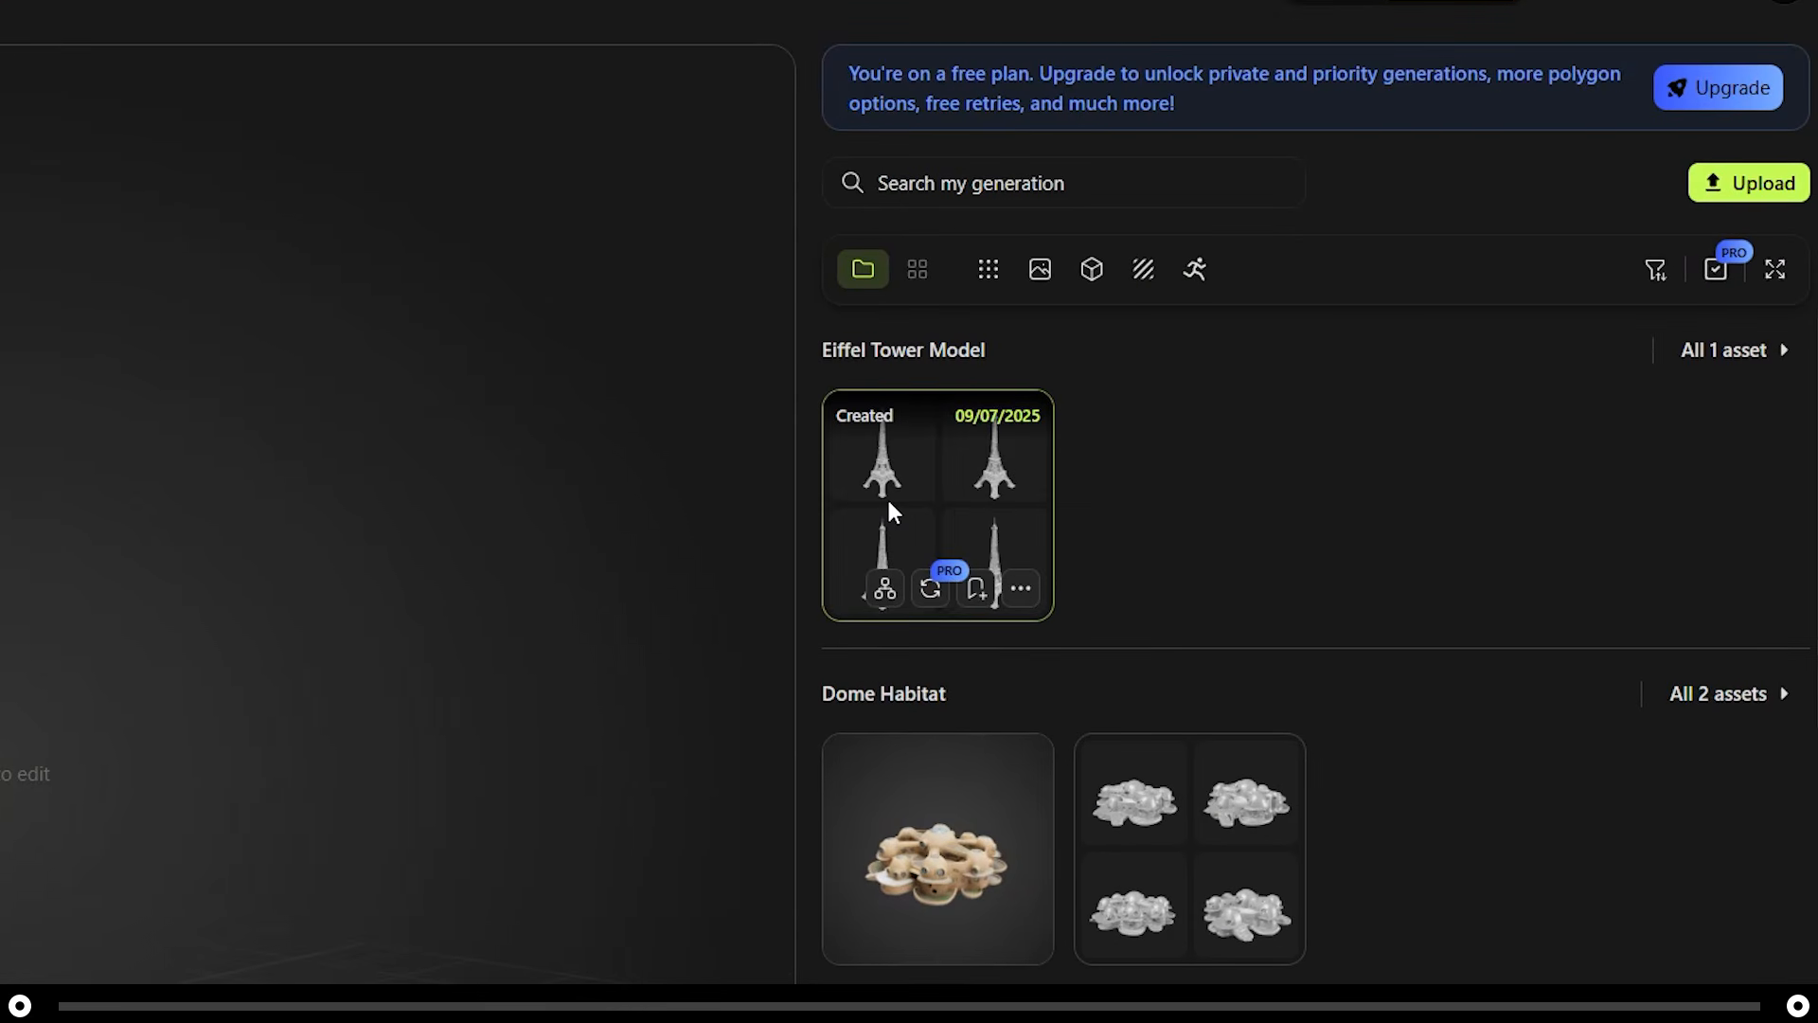
# Open the Eiffel Tower drafts, choose the 440,754-face draft and generate it at Max polycount with texture and PBR maps
pyautogui.click(890, 502)
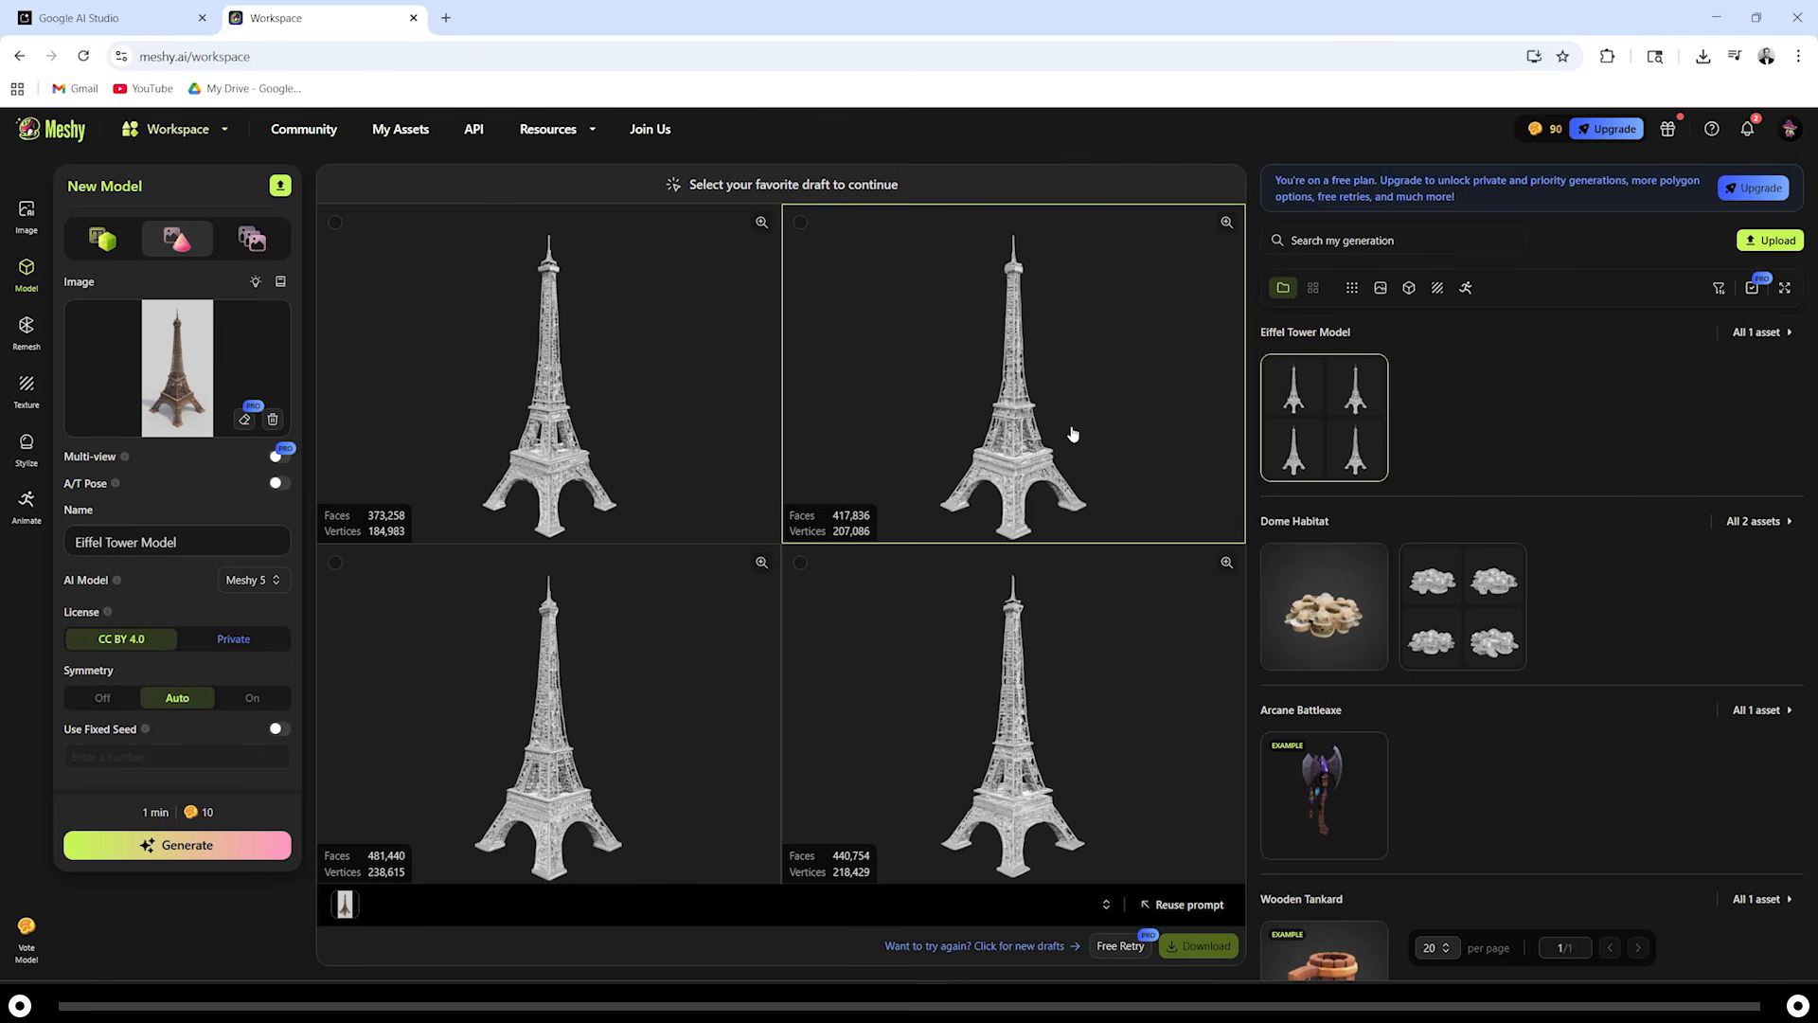
pyautogui.click(933, 646)
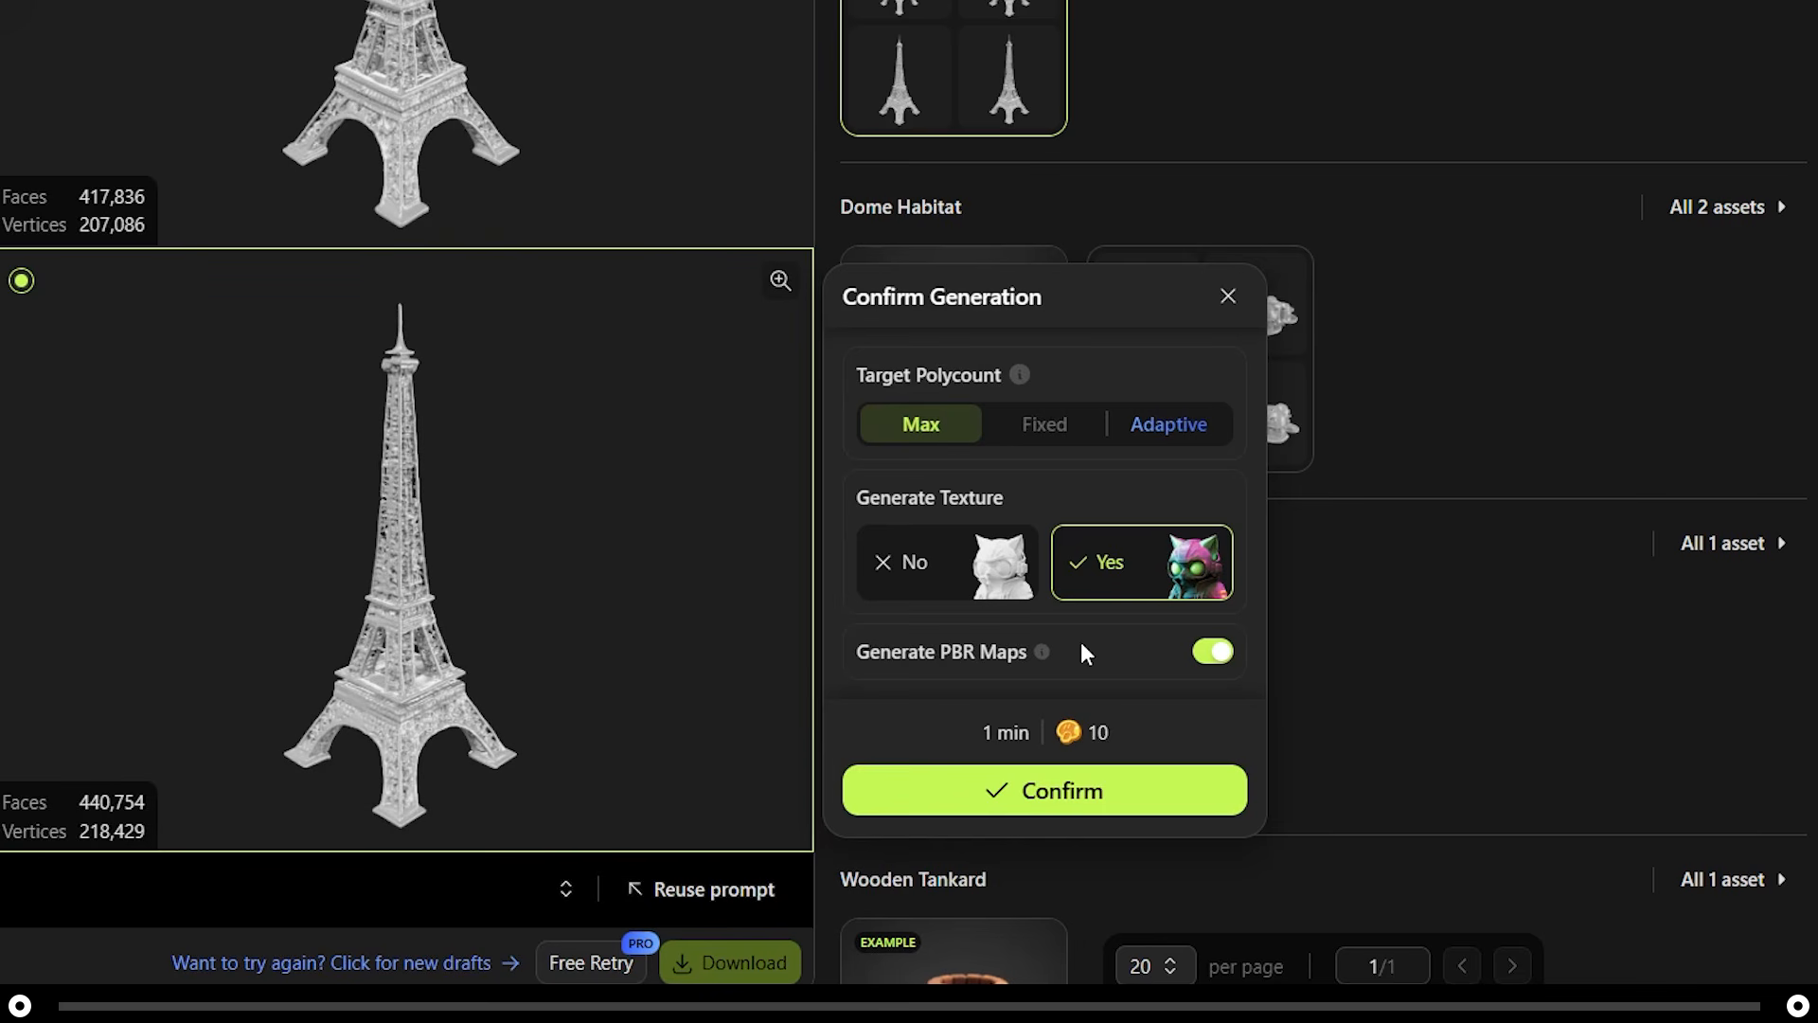
pyautogui.click(1051, 810)
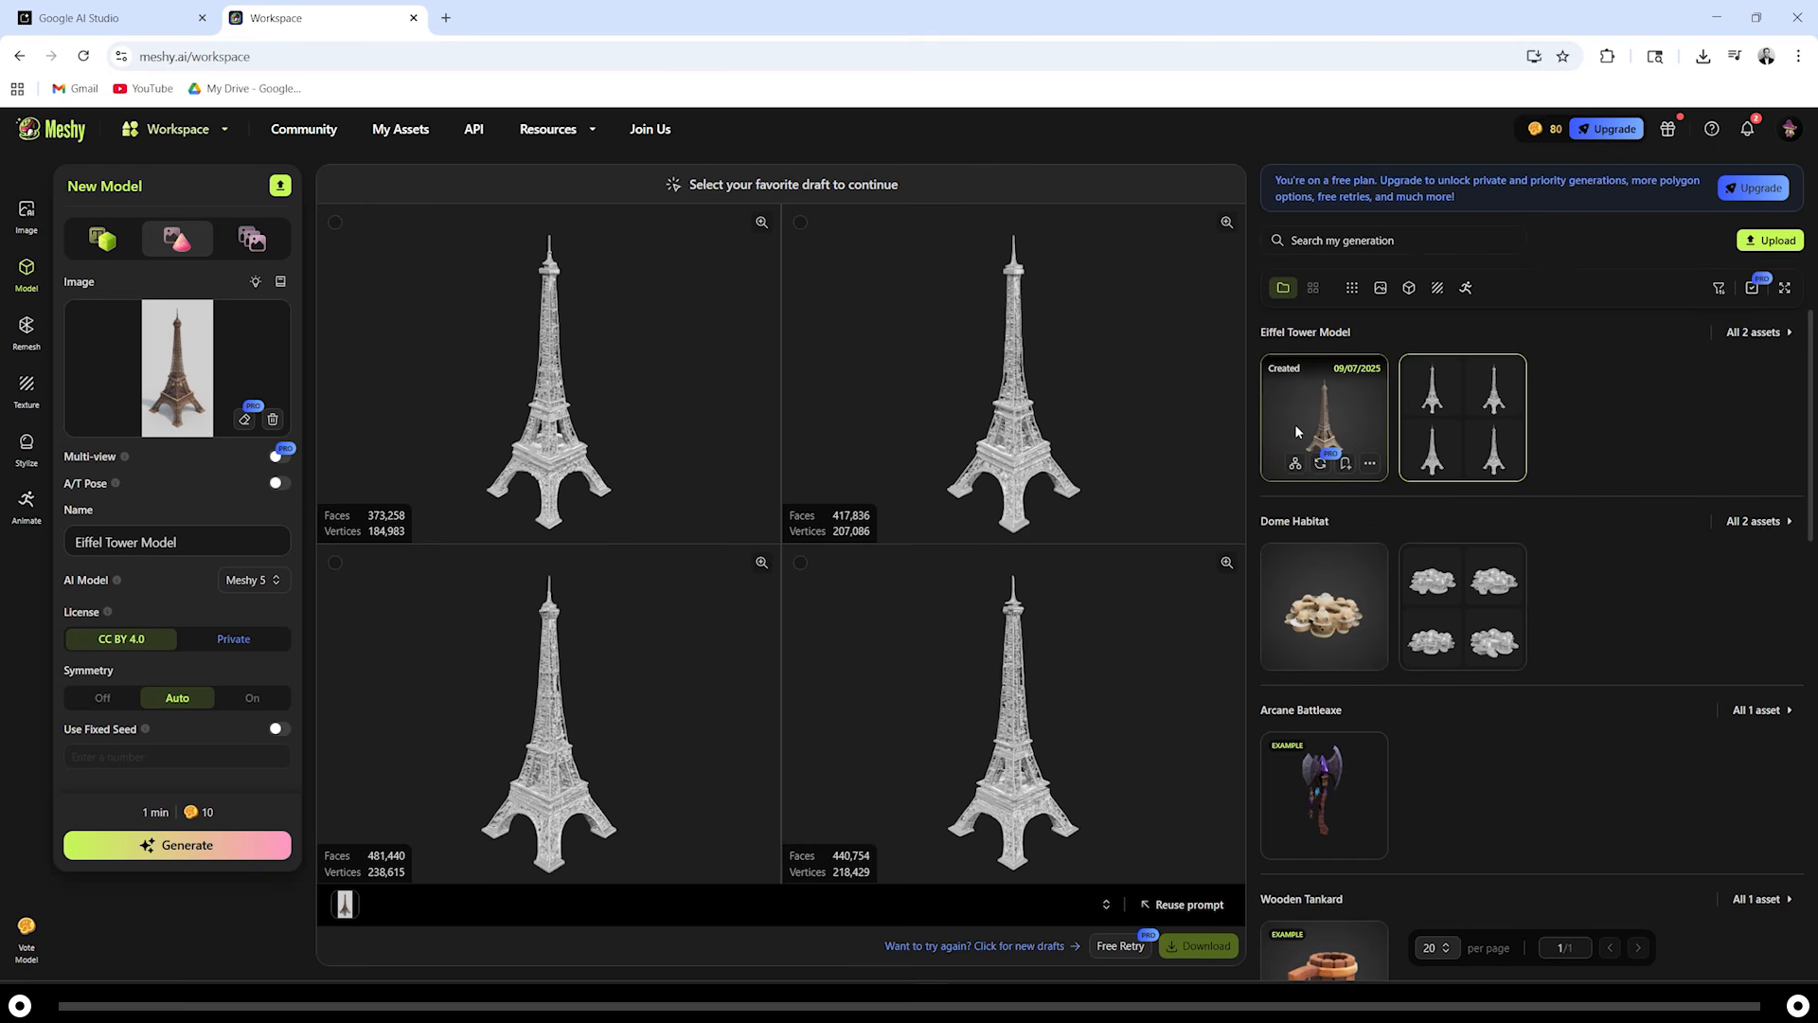
# Open the finished textured Eiffel Tower model and rotate it to inspect it from other sides
pyautogui.click(1296, 409)
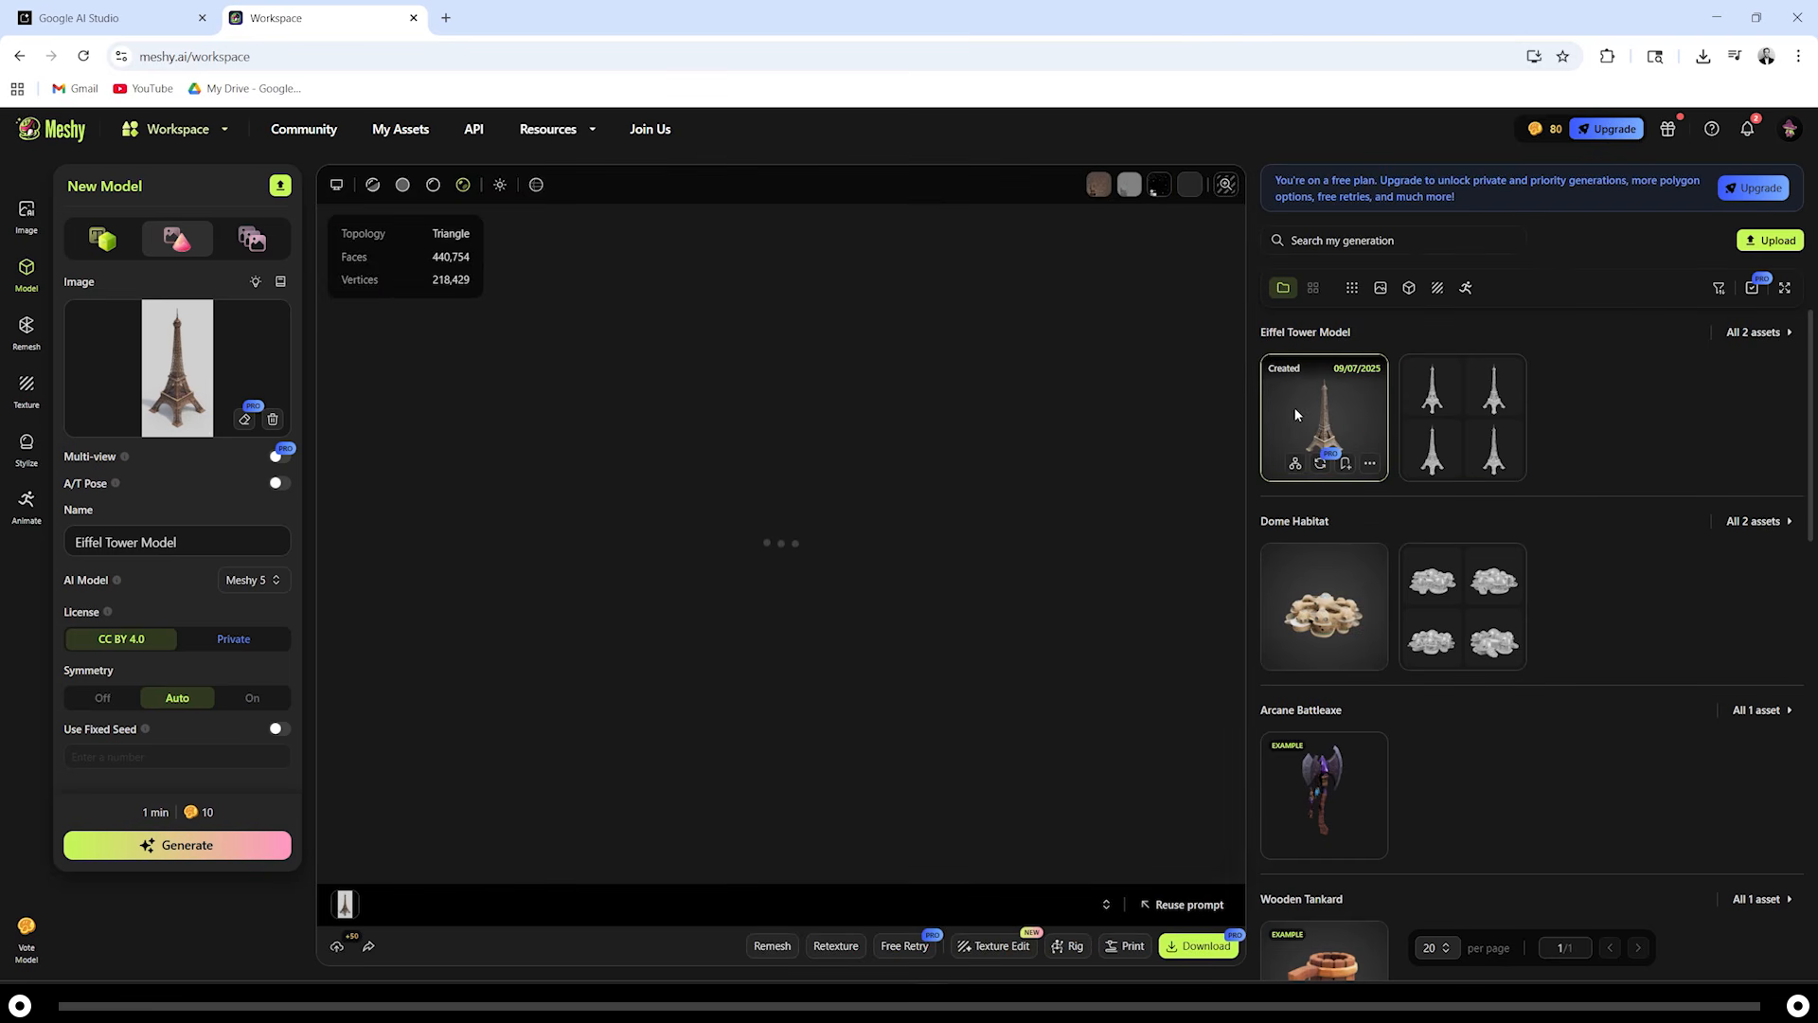
pyautogui.moveTo(918, 763); pyautogui.dragTo(1074, 731)
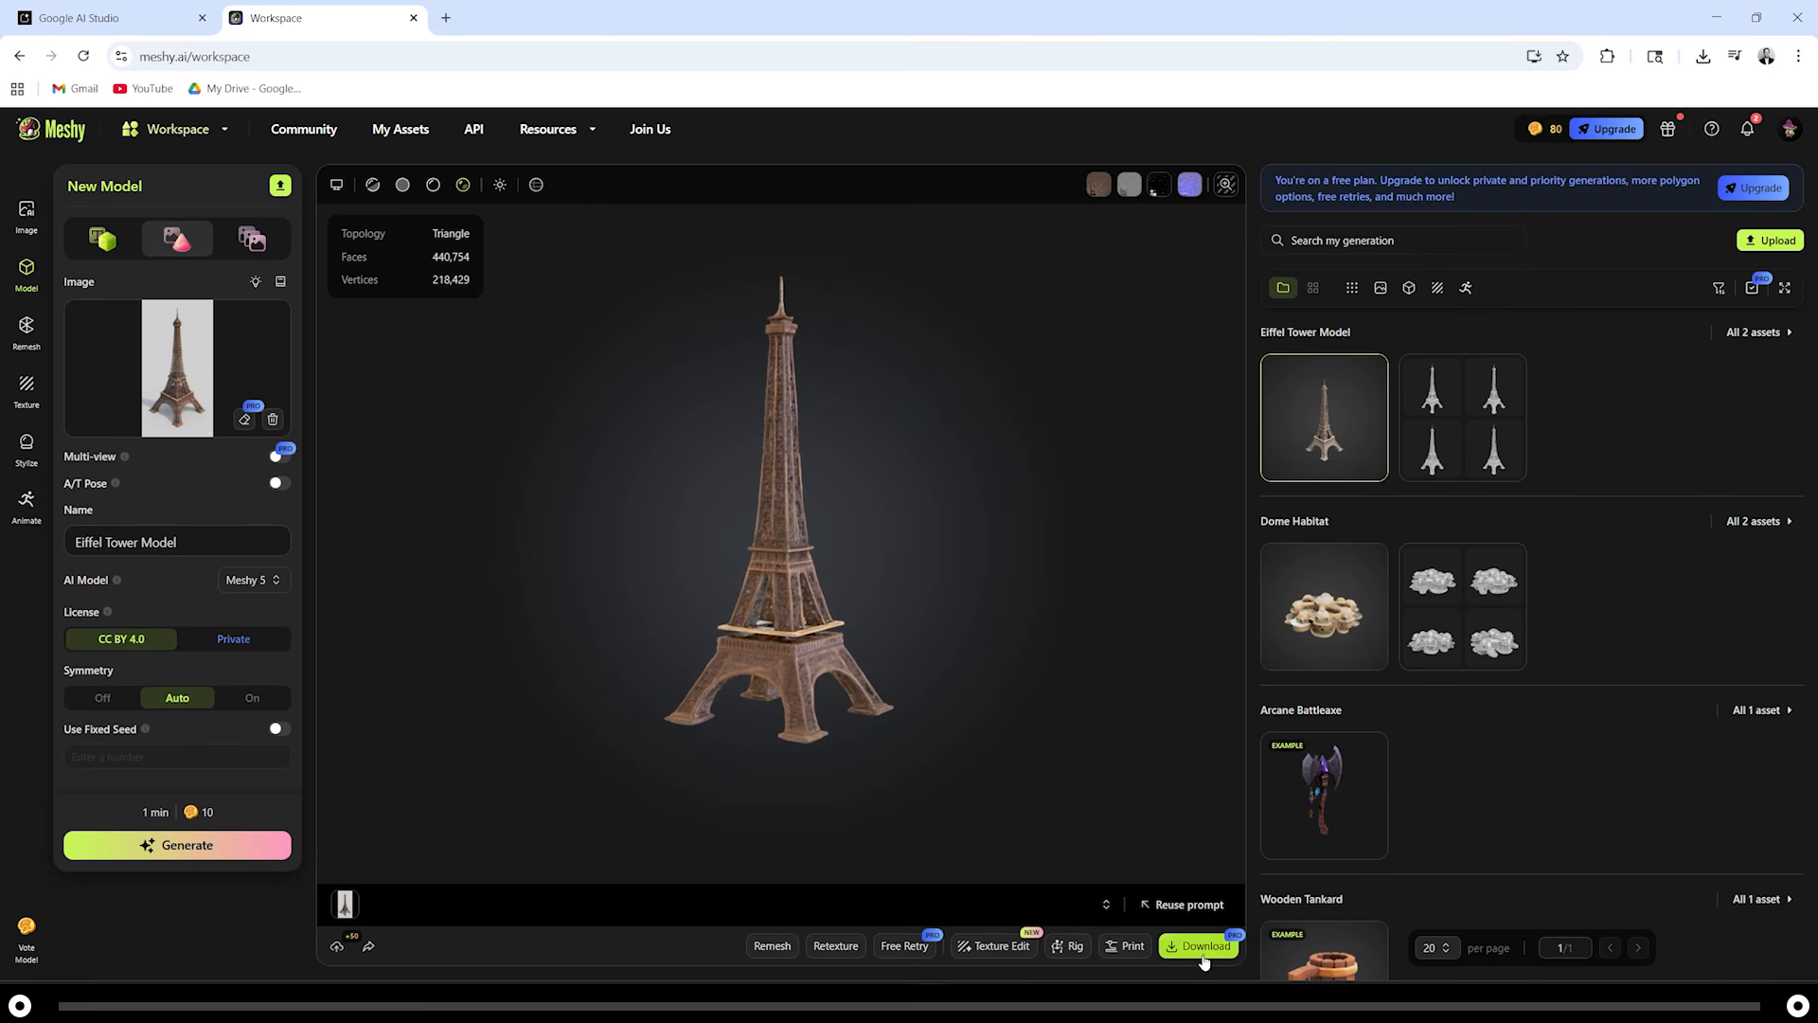